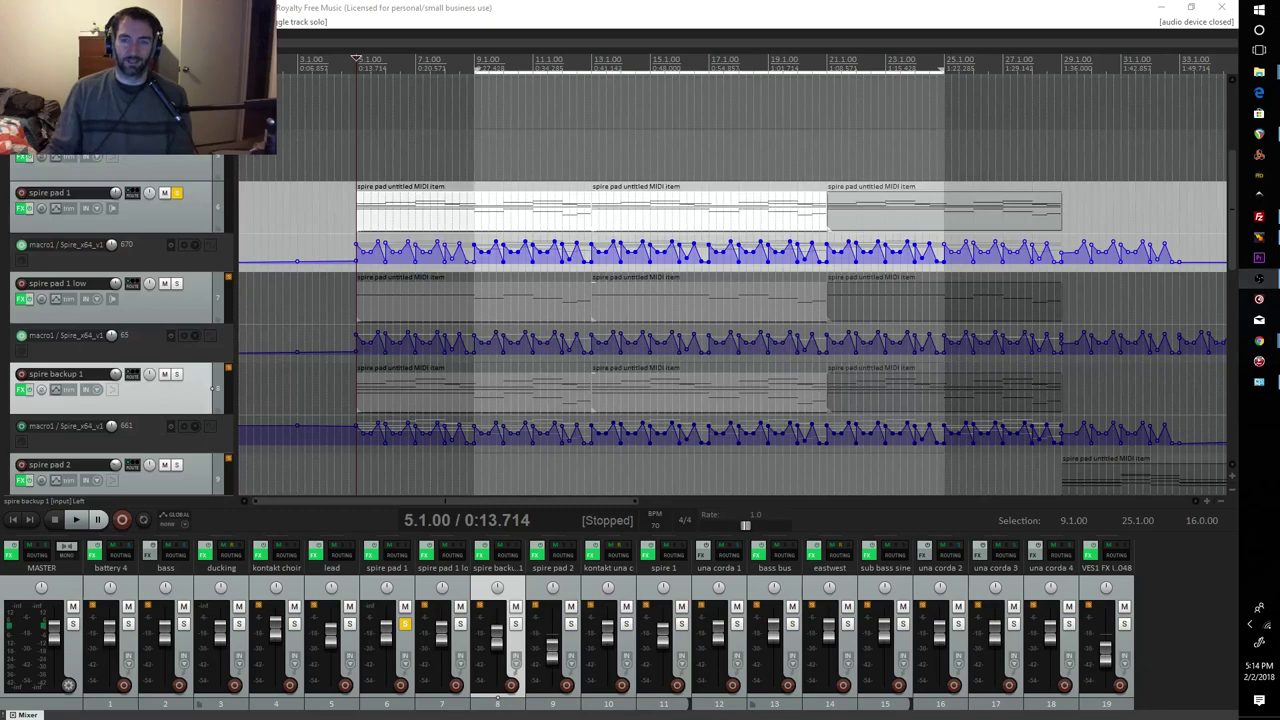
# Solo the spire pad 1 low and spire backup 1 tracks, and select the first MIDI item on each of the three soloed tracks
pyautogui.click(172, 285)
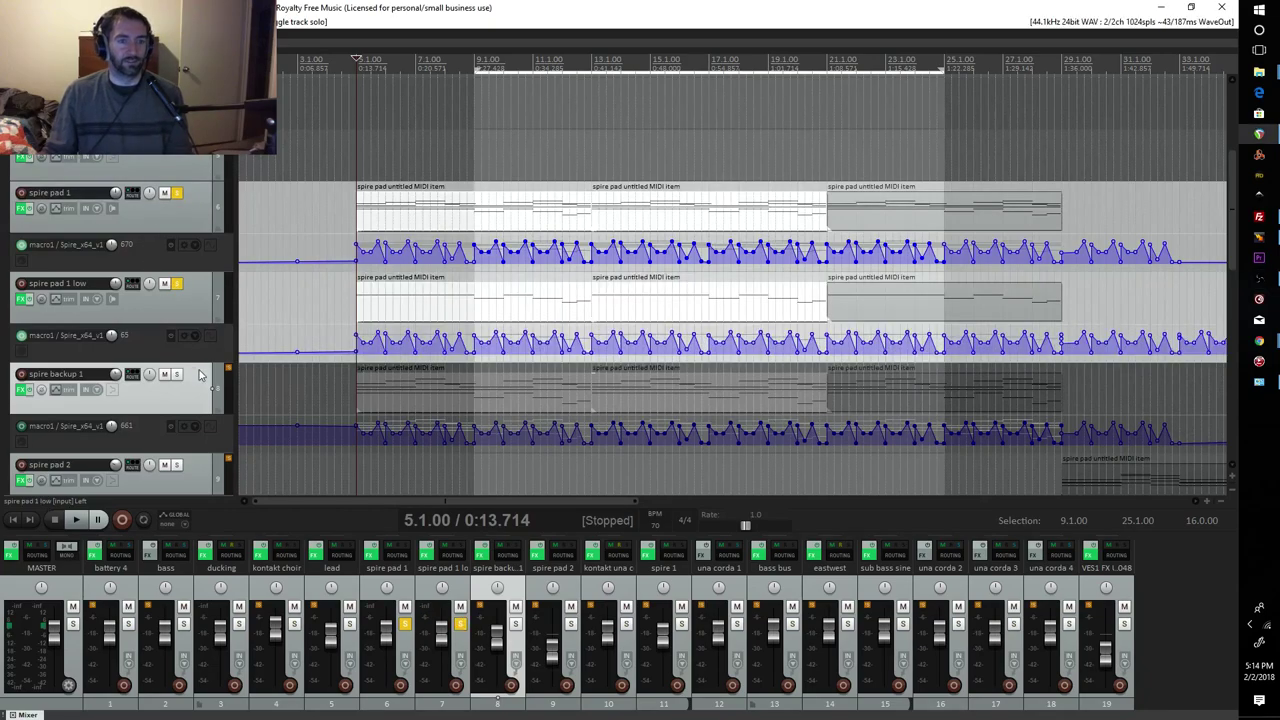
pyautogui.click(177, 375)
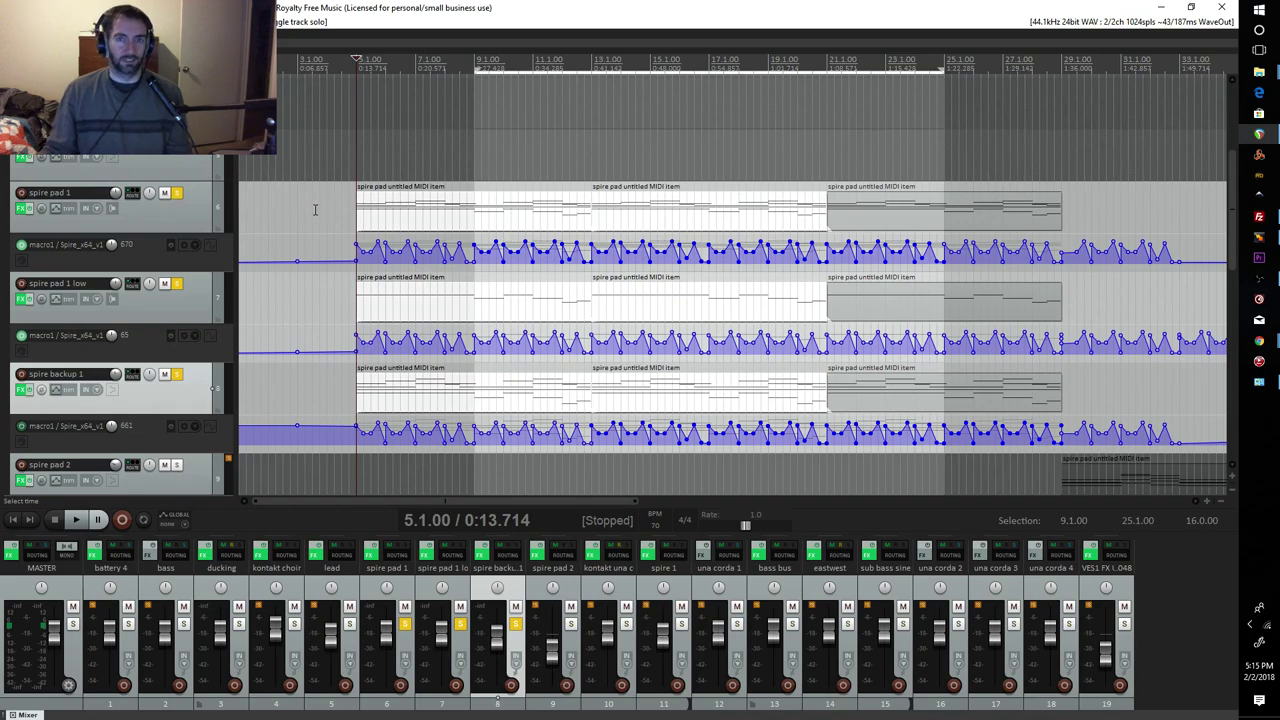
pyautogui.moveTo(320, 207); pyautogui.dragTo(738, 415)
pyautogui.moveTo(326, 198); pyautogui.dragTo(594, 414)
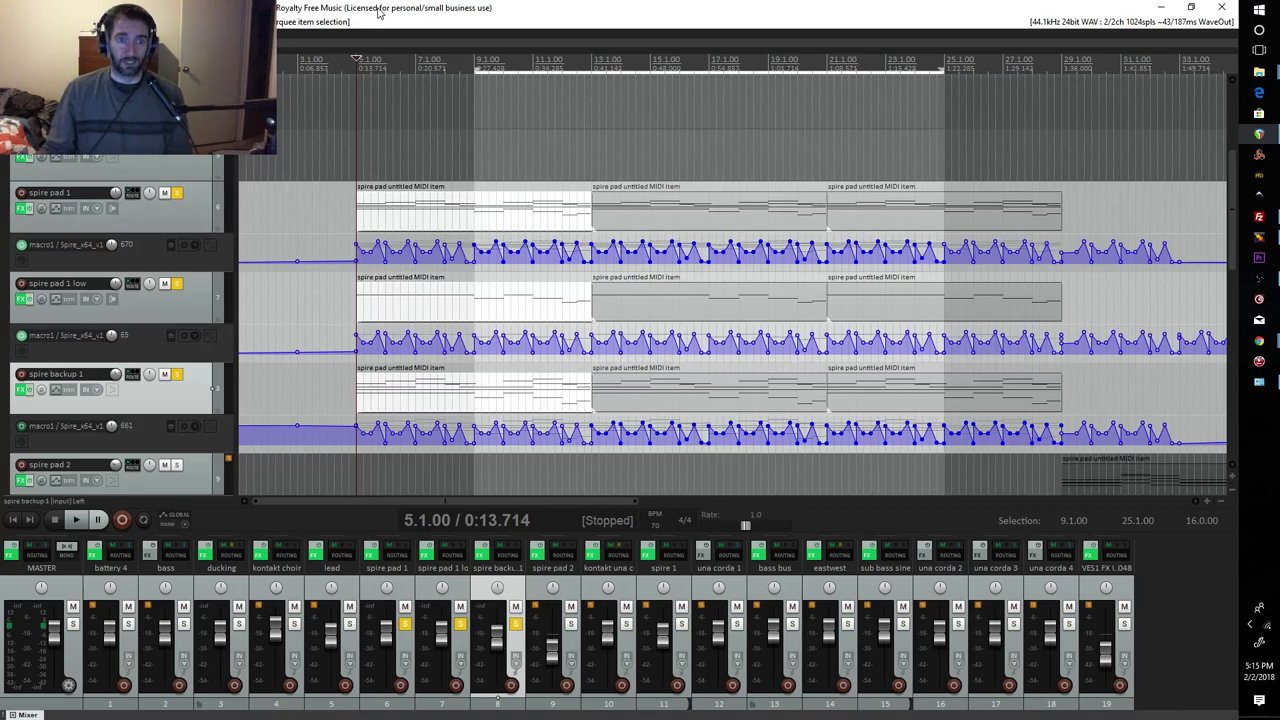
# Play the three soloed pad tracks from bar 5 through the first MIDI items, and stop playback
pyautogui.press('space')
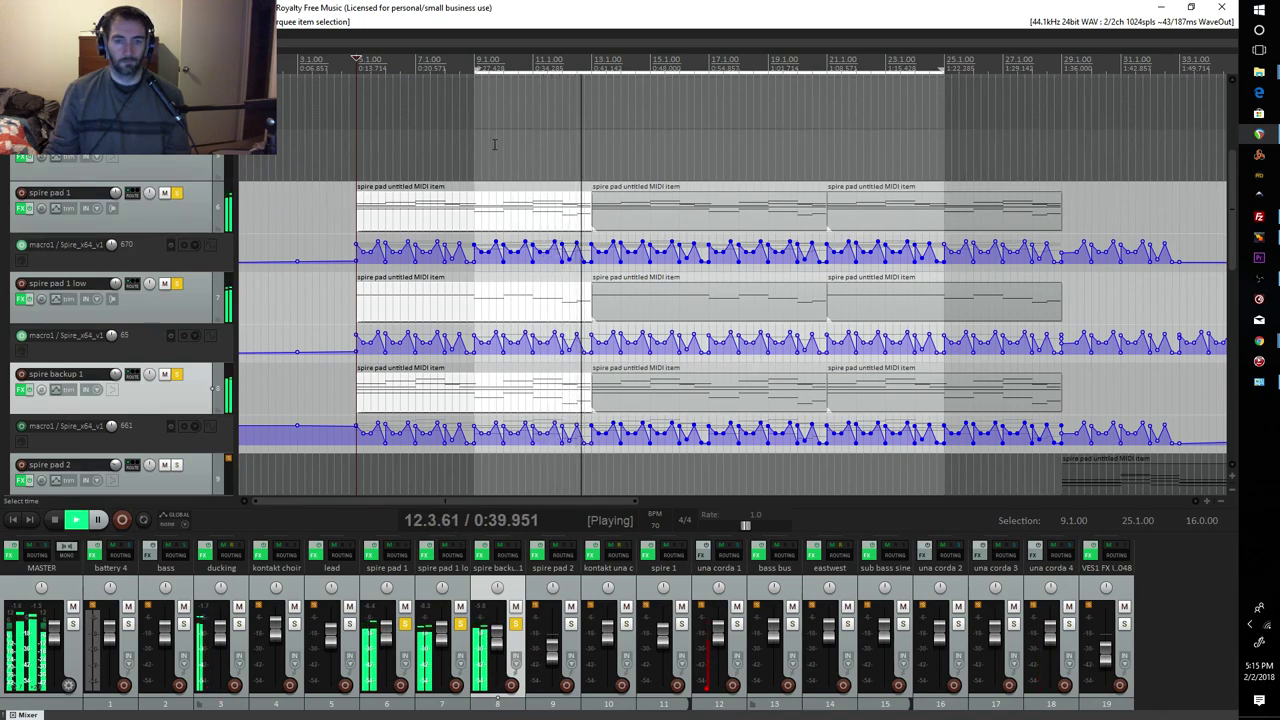
pyautogui.press('space')
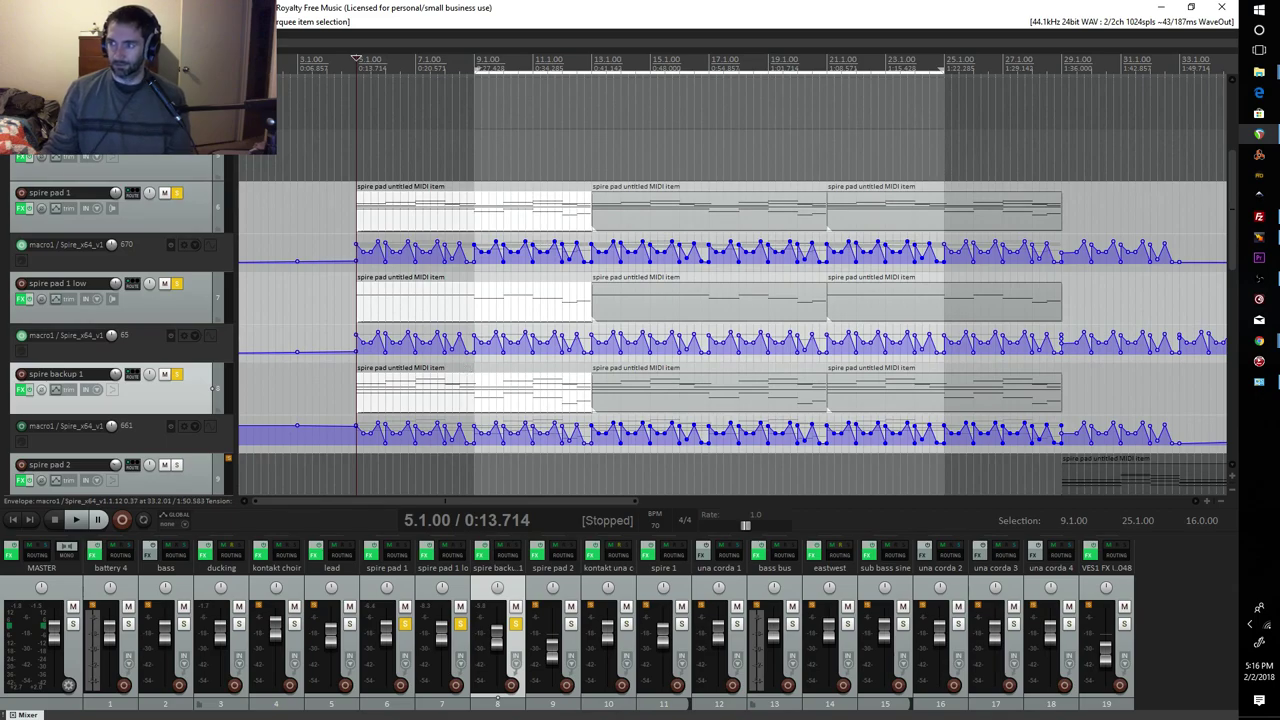
# Open the Spire synth in the spire pad 1 track's effects window, examine its patch, and close the window
pyautogui.moveTo(1216, 242); pyautogui.dragTo(777, 137)
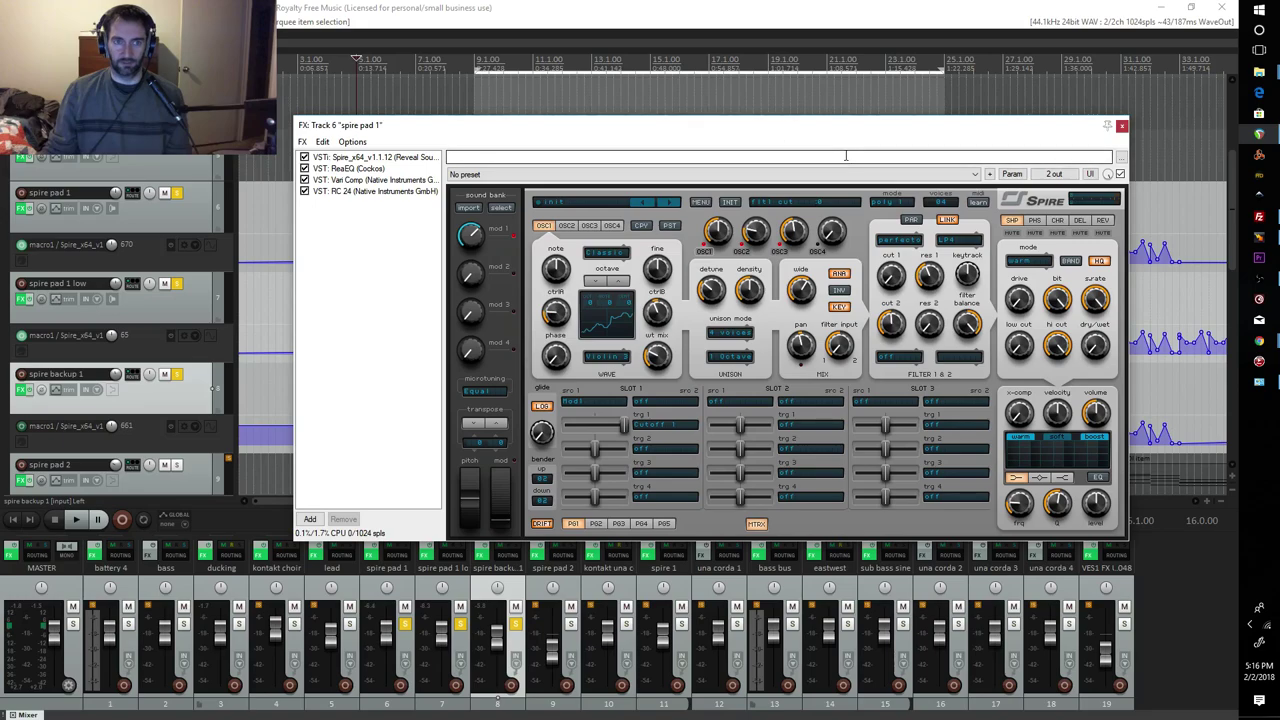
pyautogui.moveTo(757, 131); pyautogui.dragTo(807, 95)
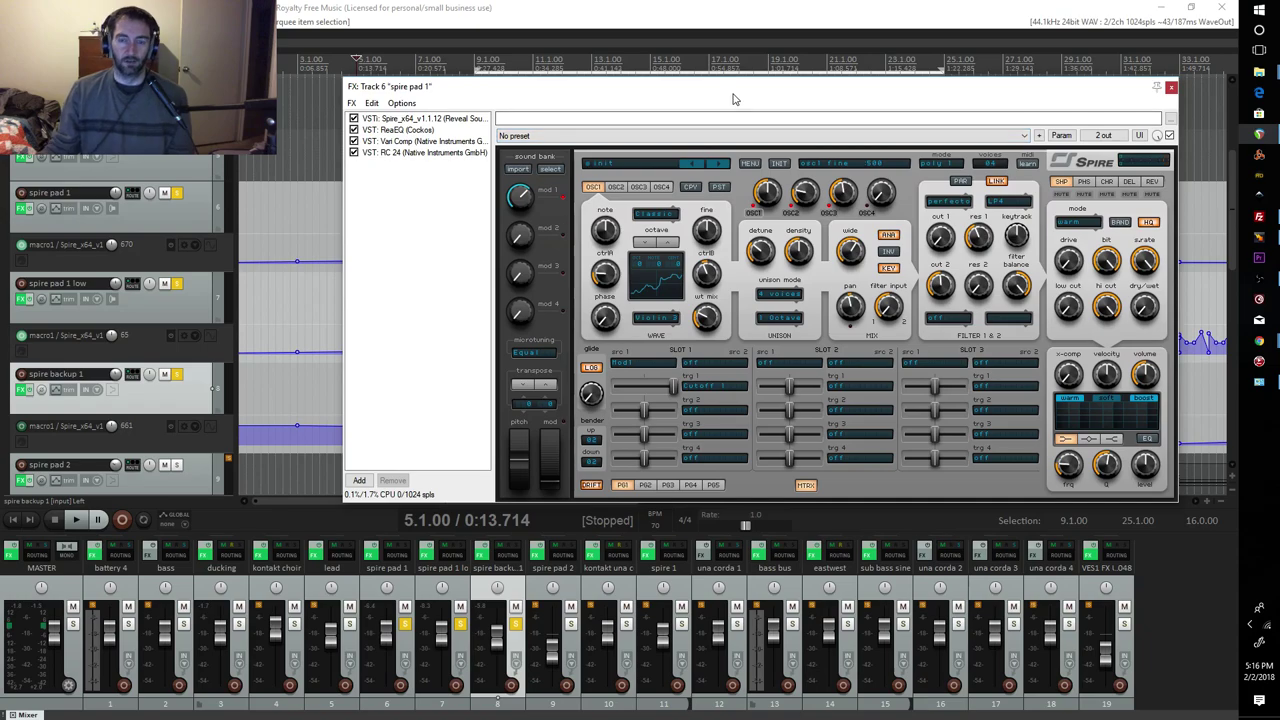
pyautogui.moveTo(734, 99); pyautogui.dragTo(730, 87)
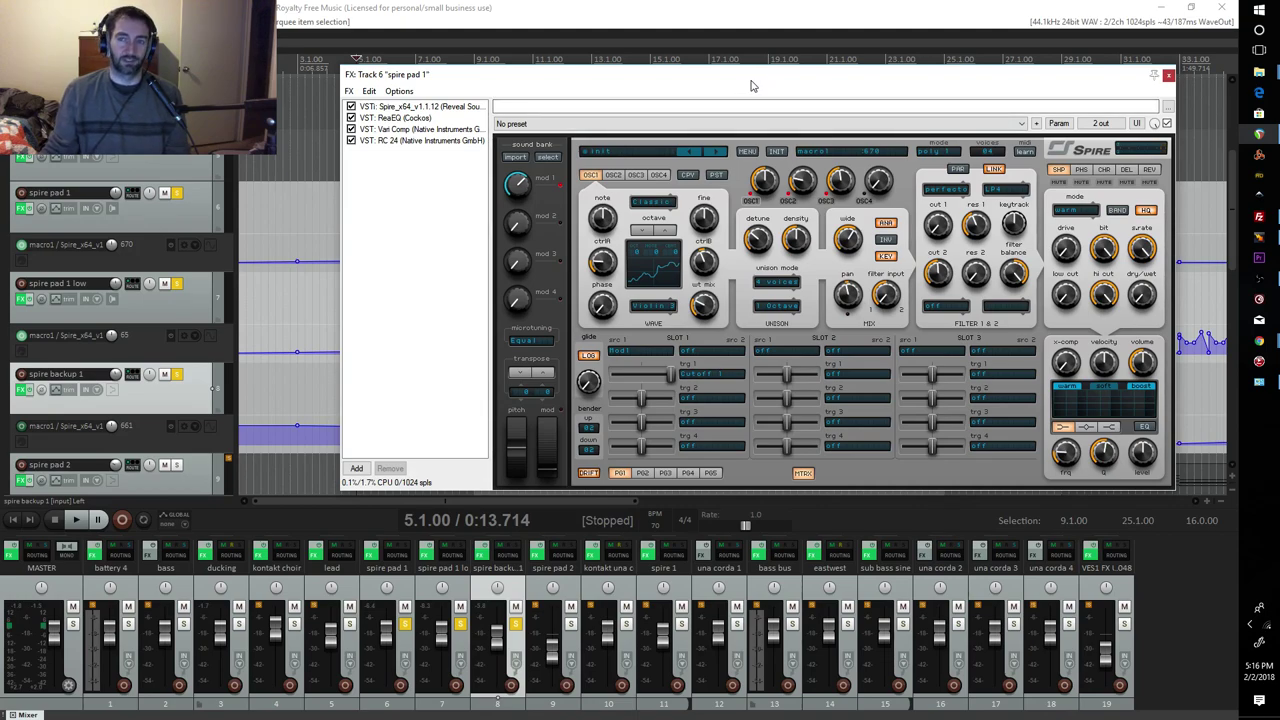
pyautogui.moveTo(623, 83); pyautogui.dragTo(574, 76)
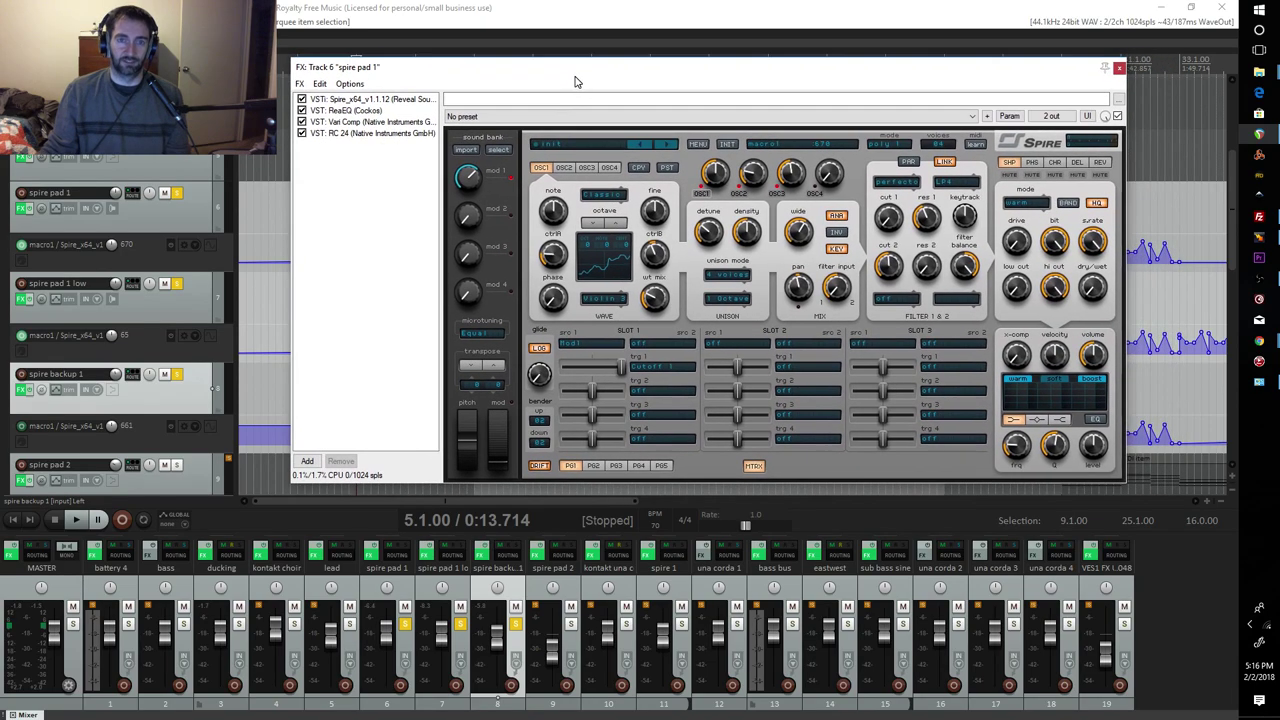
pyautogui.moveTo(700, 82)
pyautogui.mouseDown()
pyautogui.moveTo(737, 89)
pyautogui.moveTo(745, 106)
pyautogui.moveTo(716, 95)
pyautogui.mouseUp()
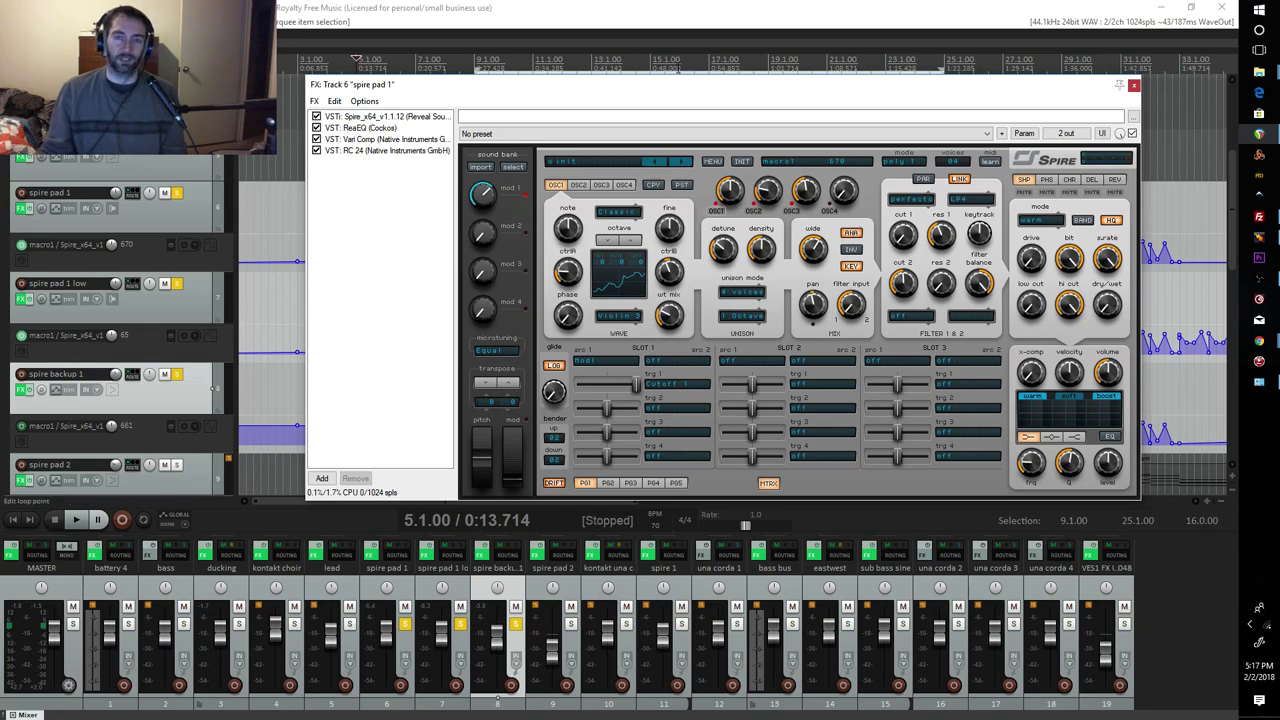
pyautogui.moveTo(680, 84)
pyautogui.mouseDown()
pyautogui.moveTo(734, 80)
pyautogui.moveTo(702, 93)
pyautogui.mouseUp()
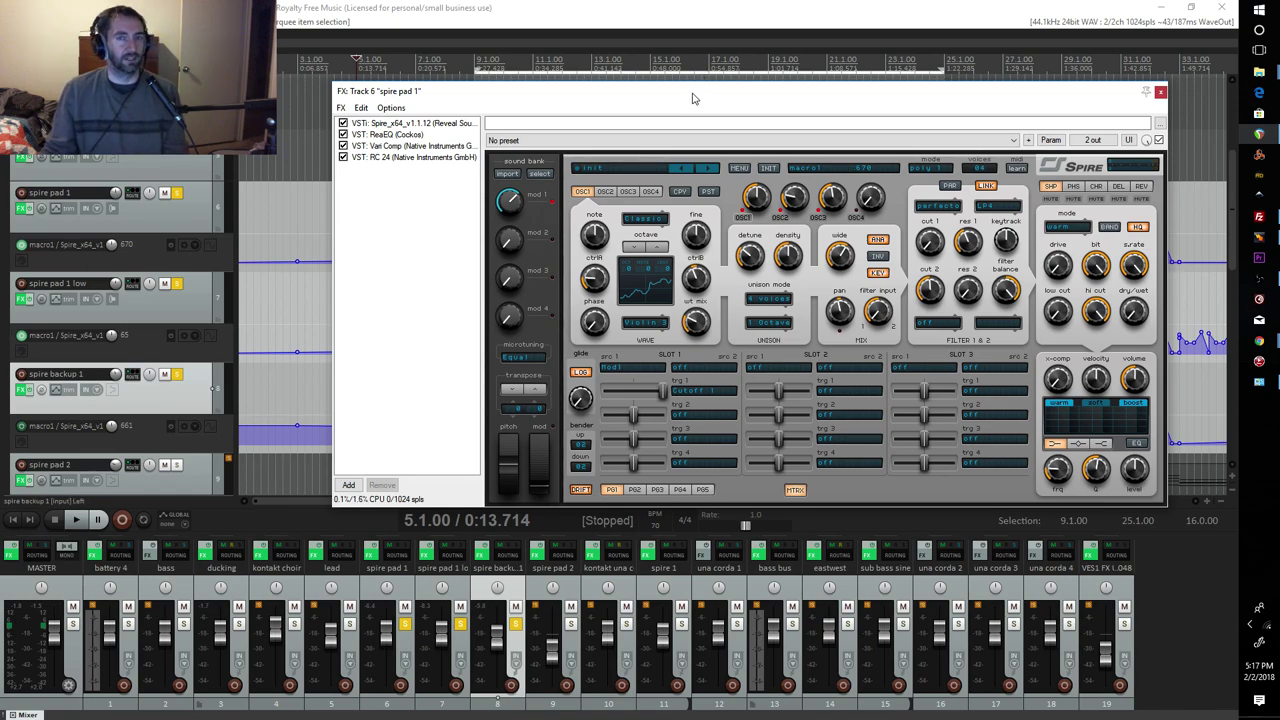
pyautogui.moveTo(689, 104); pyautogui.dragTo(681, 109)
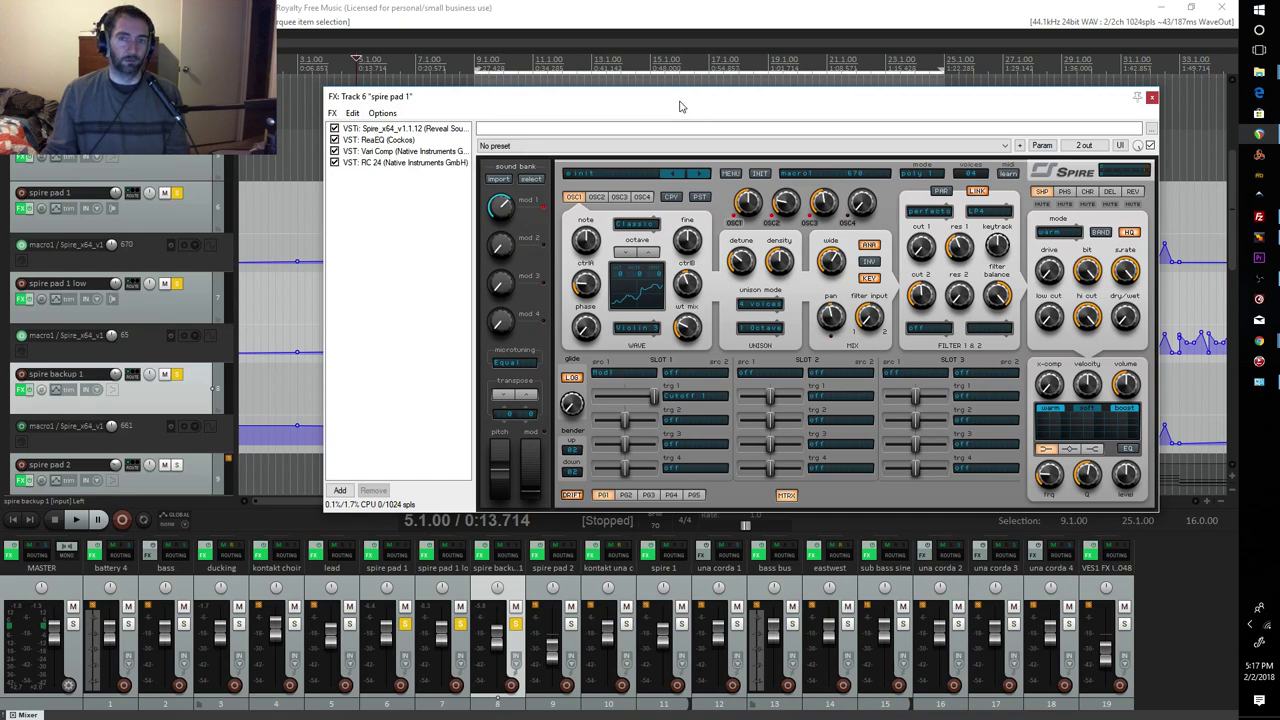
pyautogui.moveTo(679, 106)
pyautogui.mouseDown()
pyautogui.moveTo(734, 106)
pyautogui.moveTo(701, 114)
pyautogui.mouseUp()
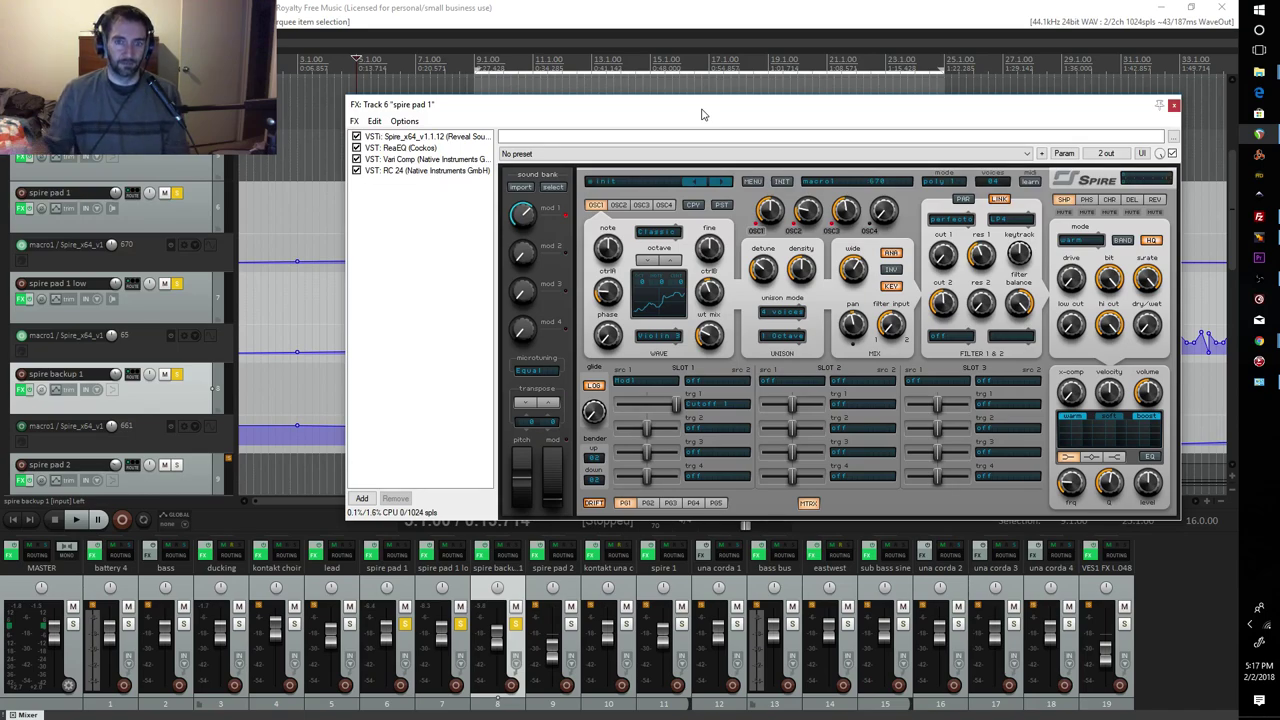
pyautogui.moveTo(701, 114); pyautogui.dragTo(674, 91)
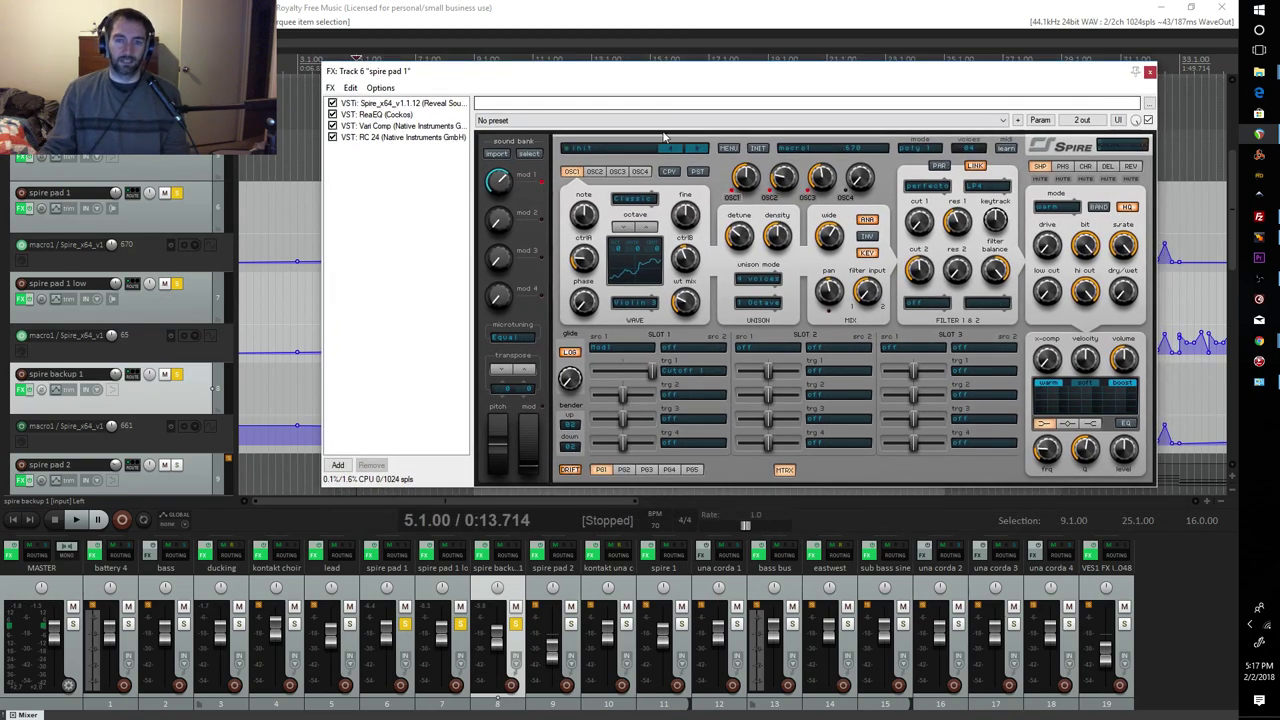
pyautogui.press('Escape')
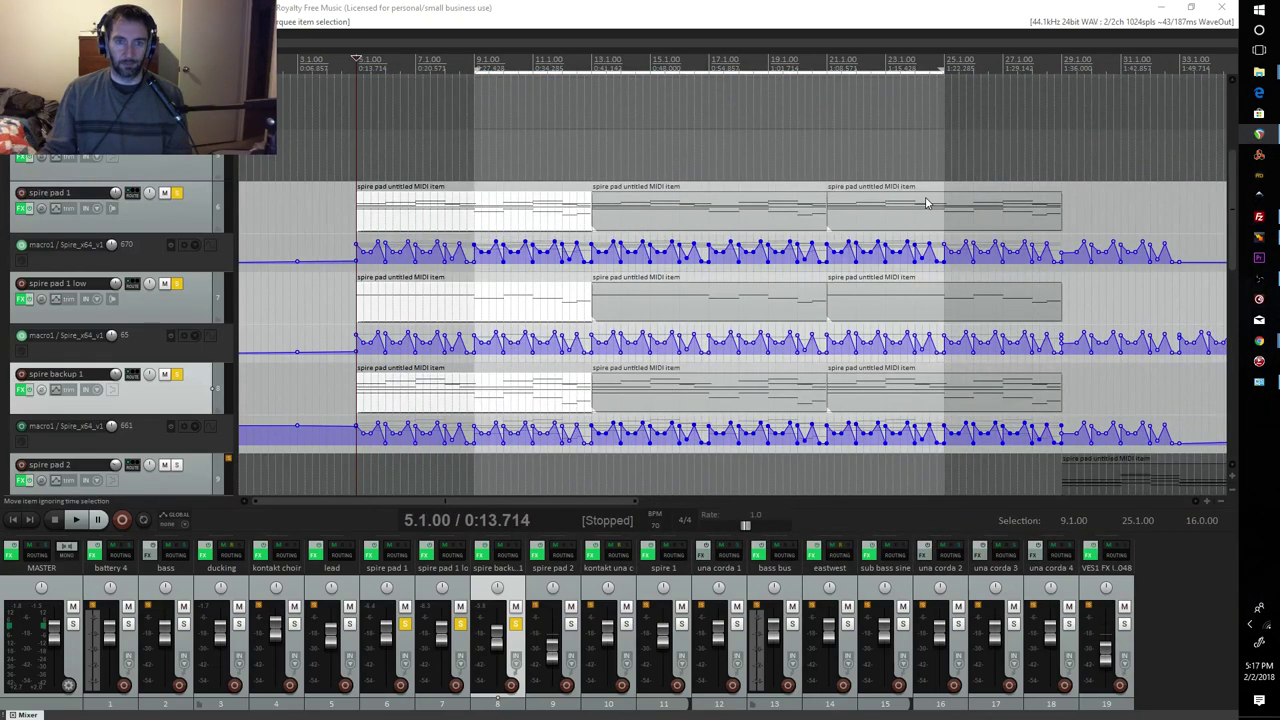
# Examine the macro1 automation up close from bar 5 and the mod 1 and filter controls in spire pad 1's Spire synth
pyautogui.scroll(5, 643, 406)
pyautogui.scroll(-3, 693, 350)
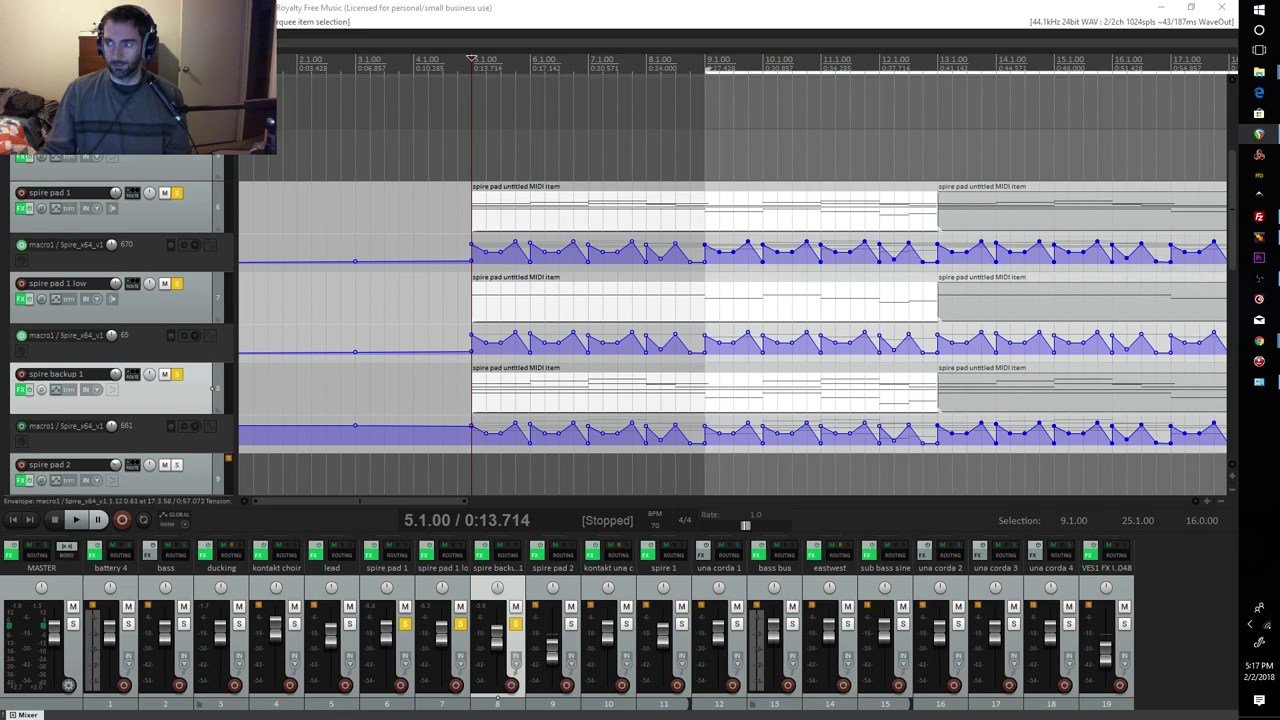
pyautogui.hotkey('shift', 'f')
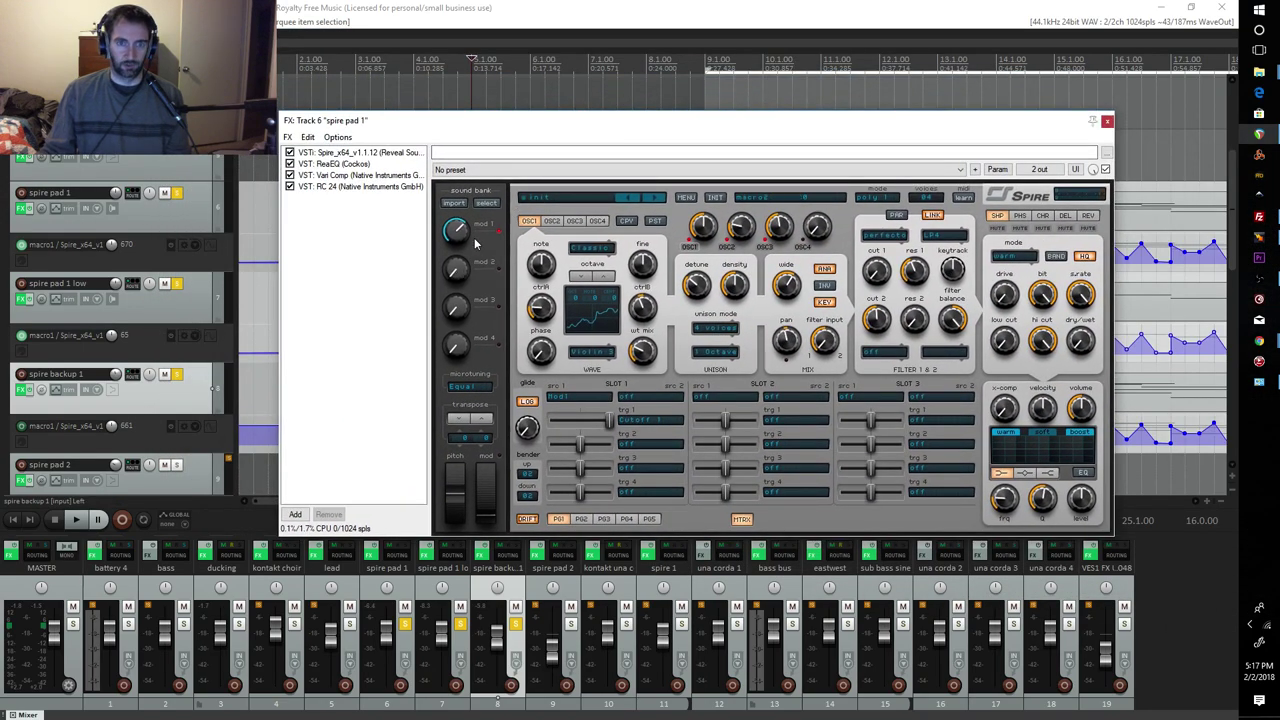
pyautogui.moveTo(514, 126); pyautogui.dragTo(596, 122)
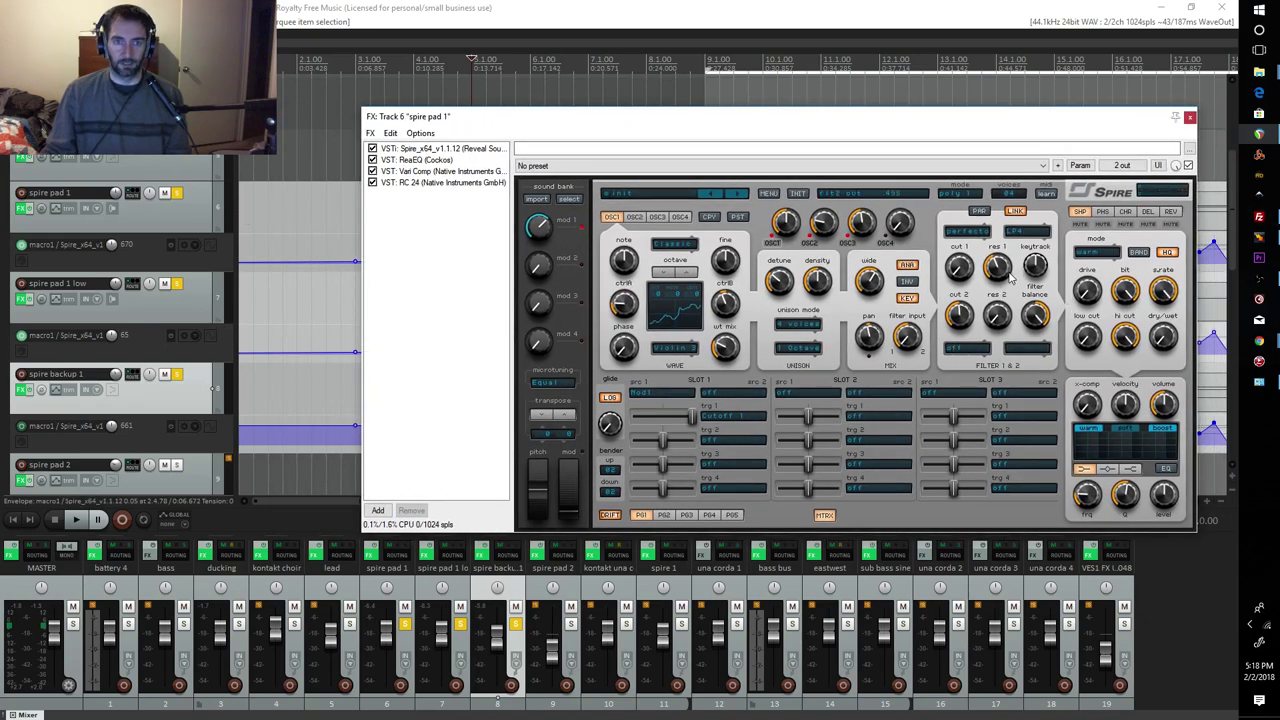
pyautogui.moveTo(815, 130); pyautogui.dragTo(730, 137)
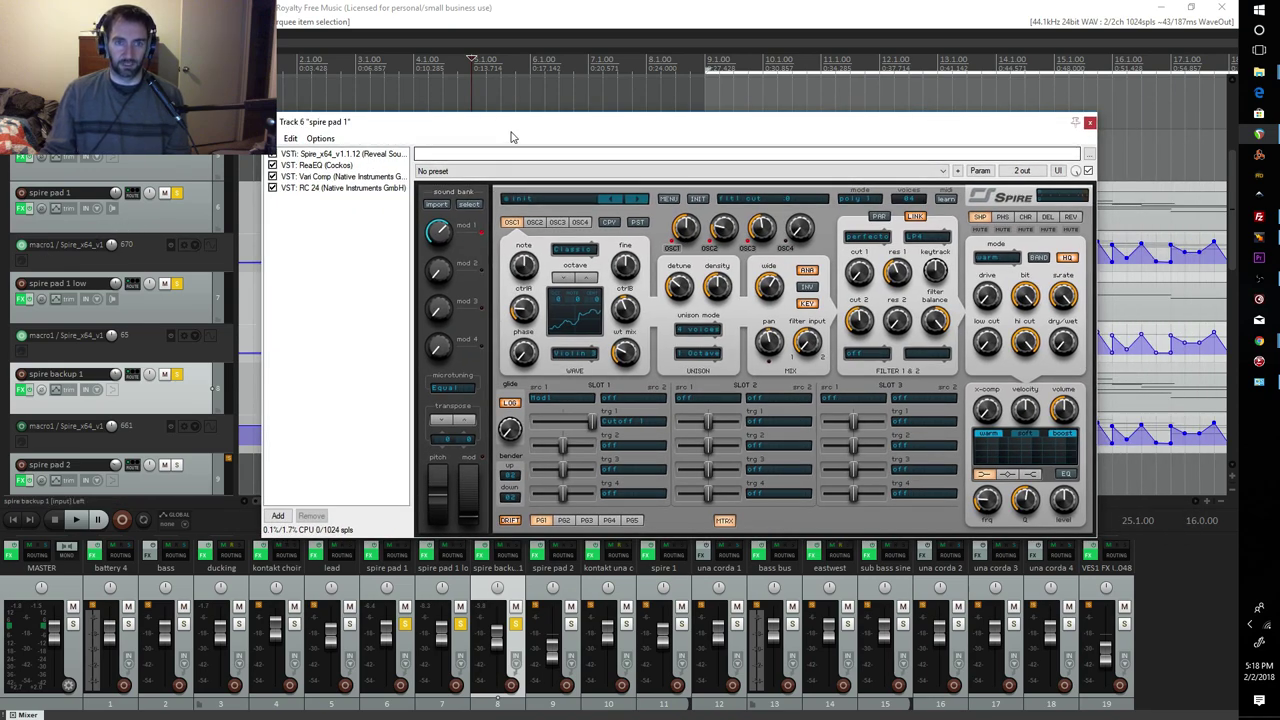
pyautogui.press('Escape')
# Look through the automatable parameters of the spire pad 1 track's plugins, including Spire's macro1 envelope, and close the list
pyautogui.click(55, 208)
pyautogui.hscroll(10, 869, 396)
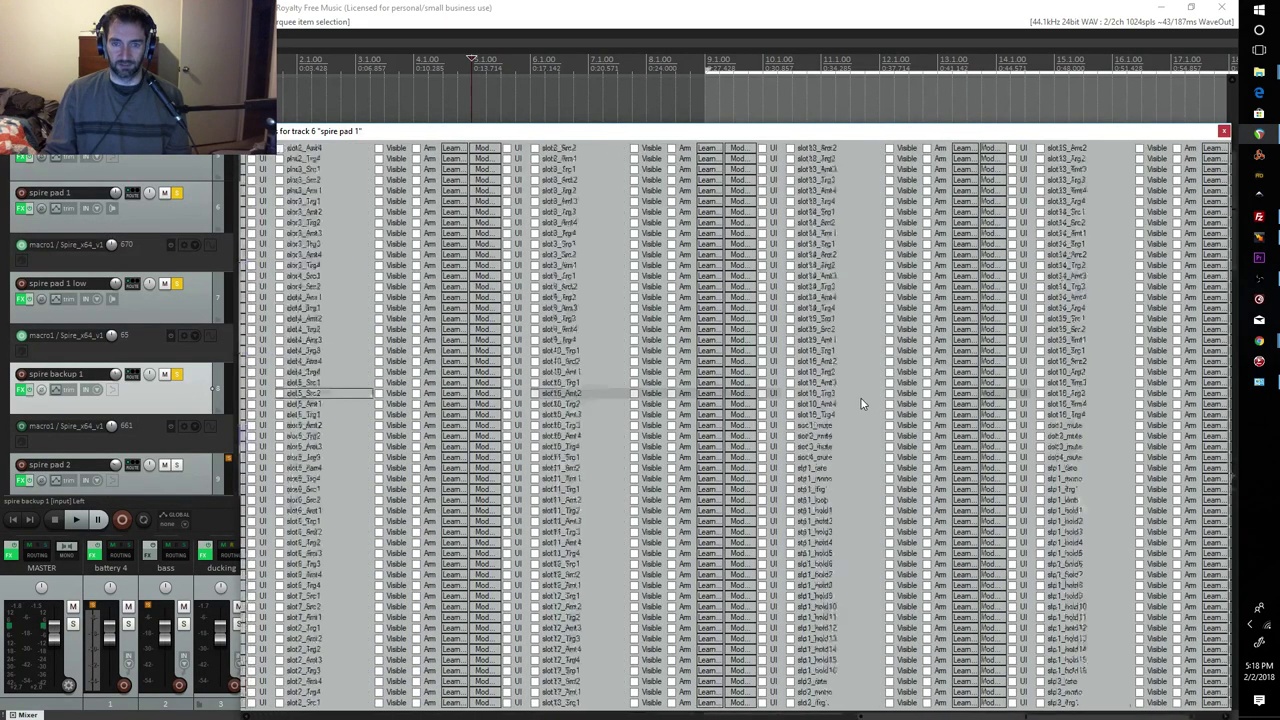
pyautogui.hscroll(-15, 862, 402)
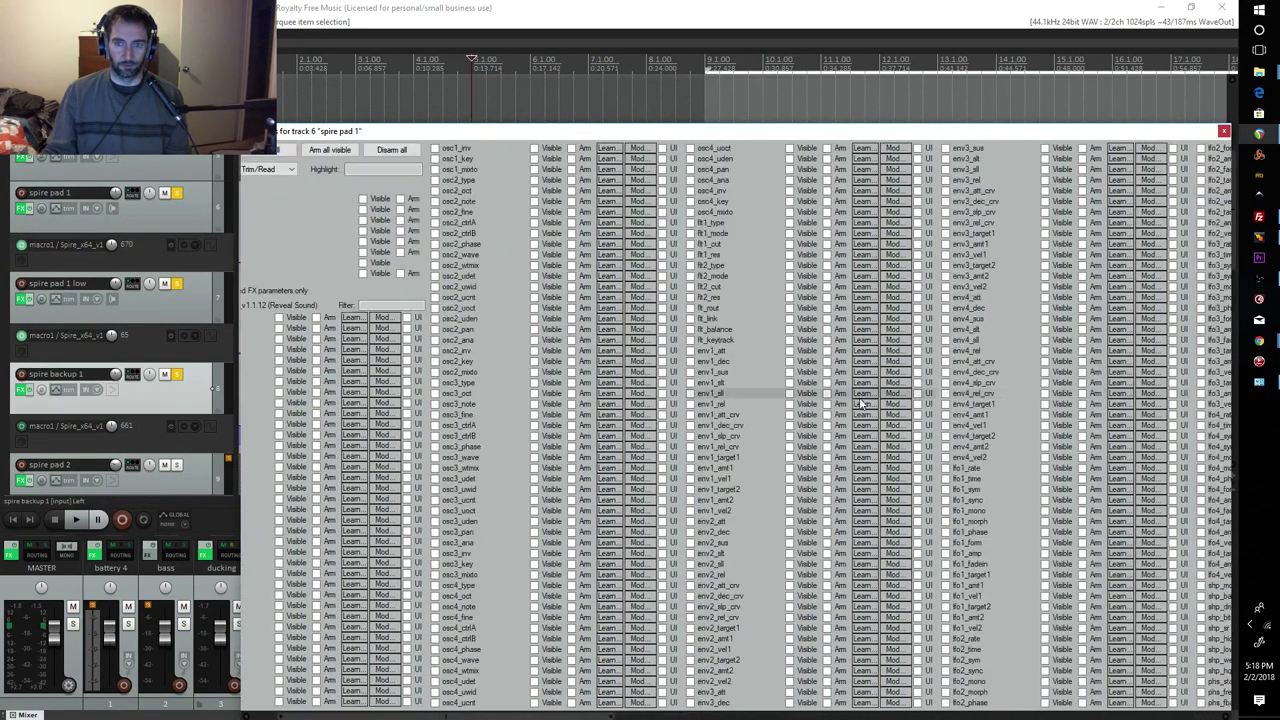
pyautogui.hscroll(10, 861, 402)
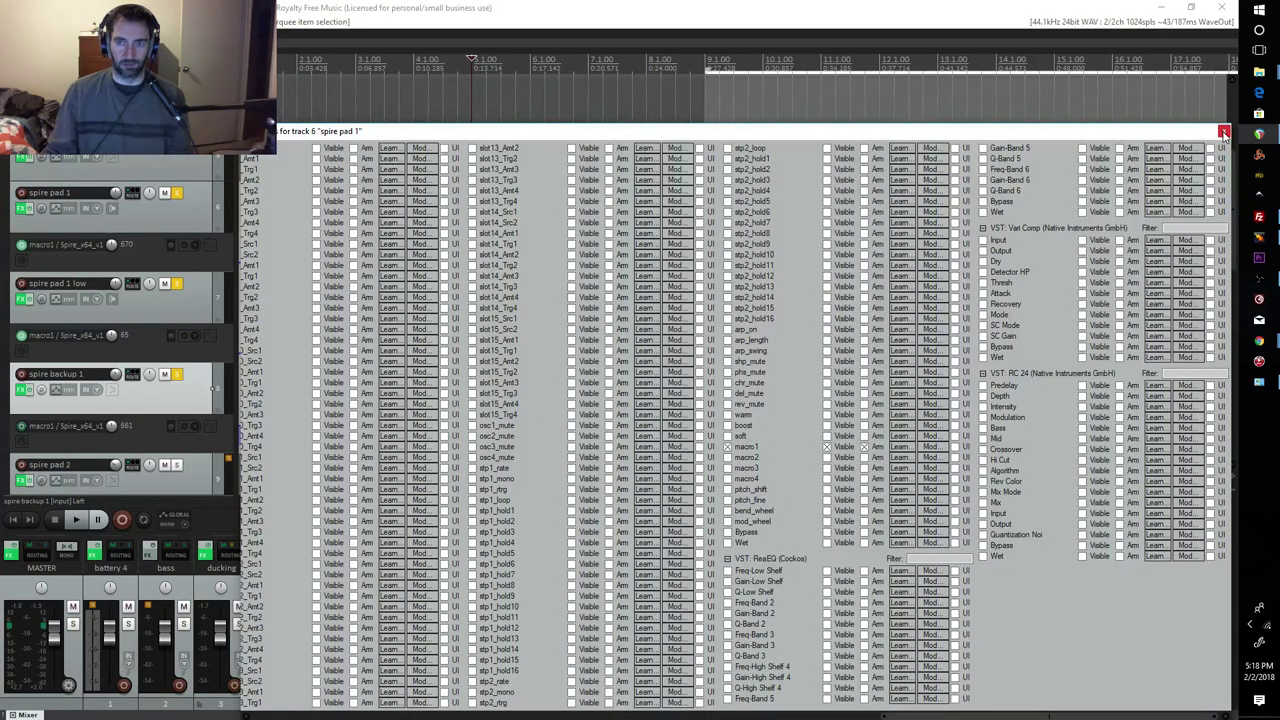
pyautogui.click(1224, 133)
# Reopen spire pad 1's Spire synth and inspect its modulation matrix, including the slot 2 source options and the additional slot pages
pyautogui.click(21, 207)
pyautogui.moveTo(432, 222)
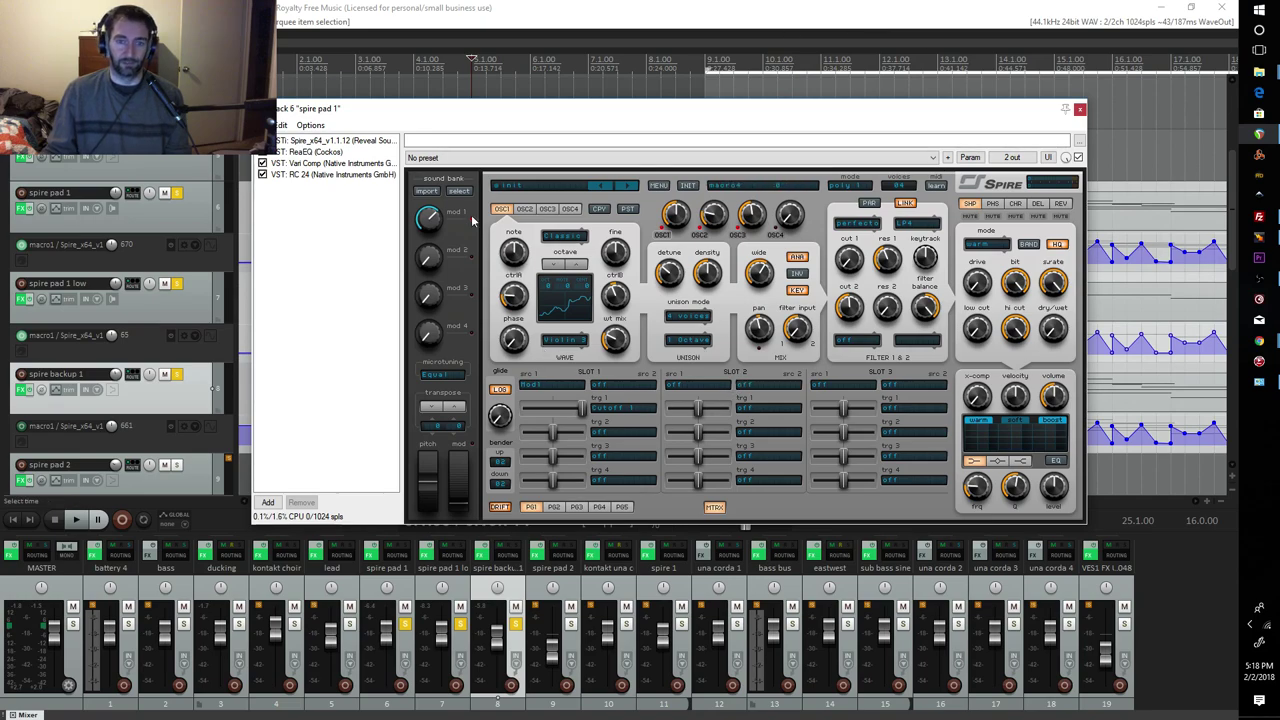
pyautogui.click(701, 386)
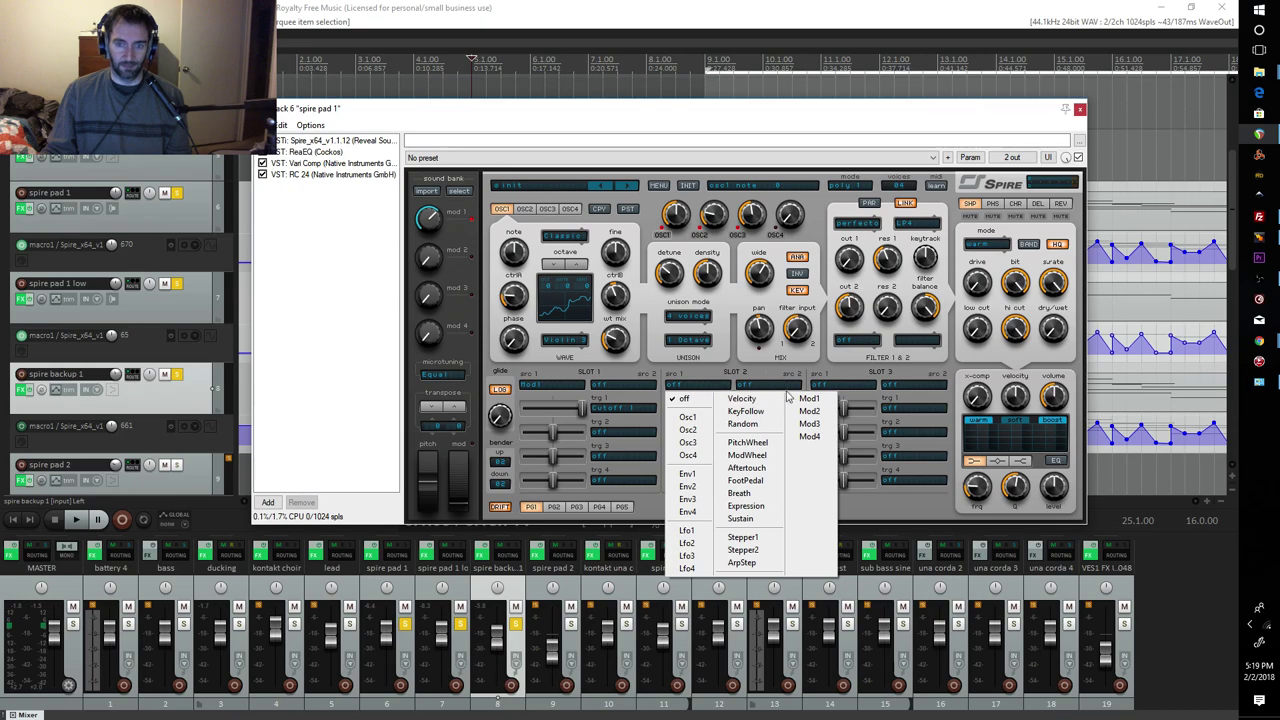
pyautogui.click(698, 403)
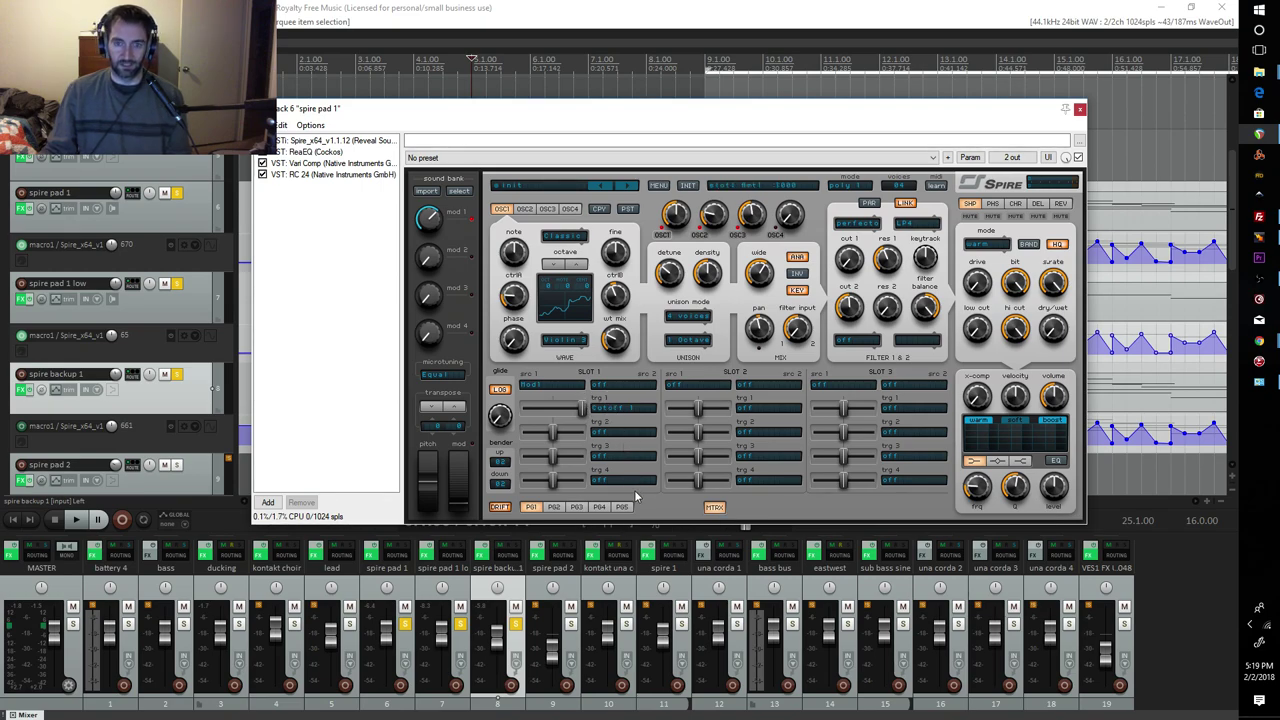
pyautogui.click(553, 507)
pyautogui.click(577, 507)
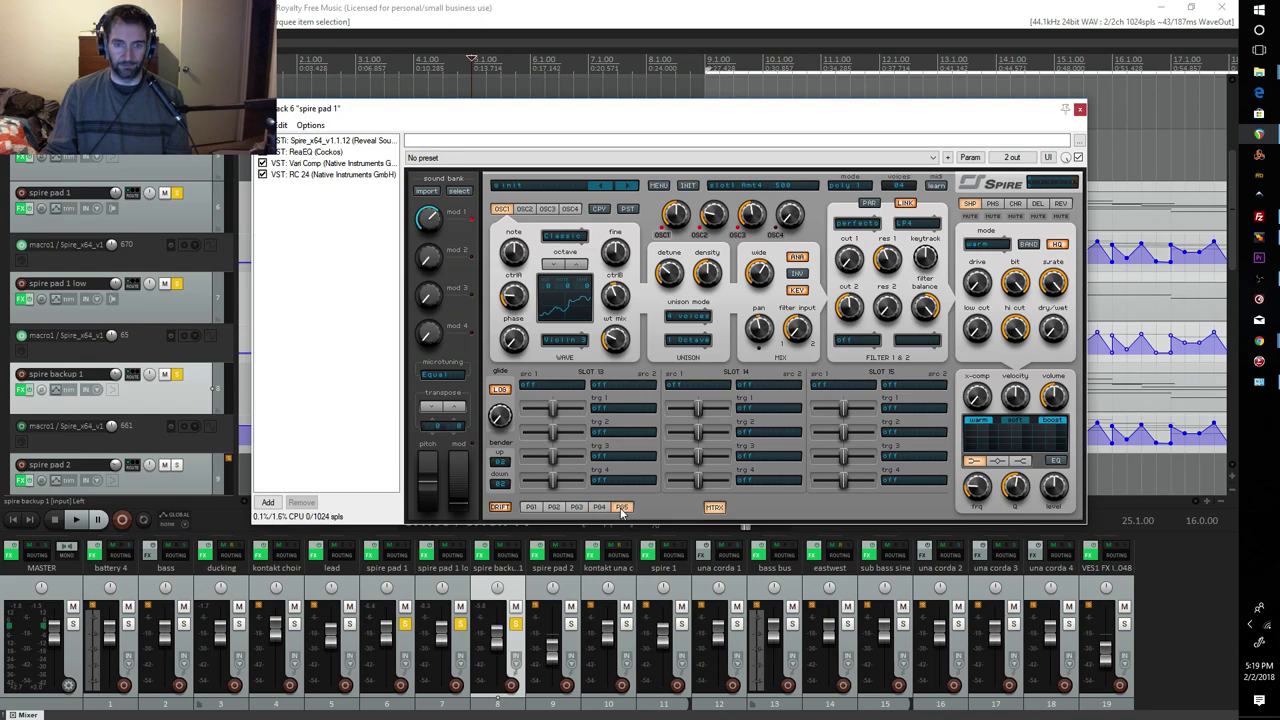
pyautogui.click(531, 507)
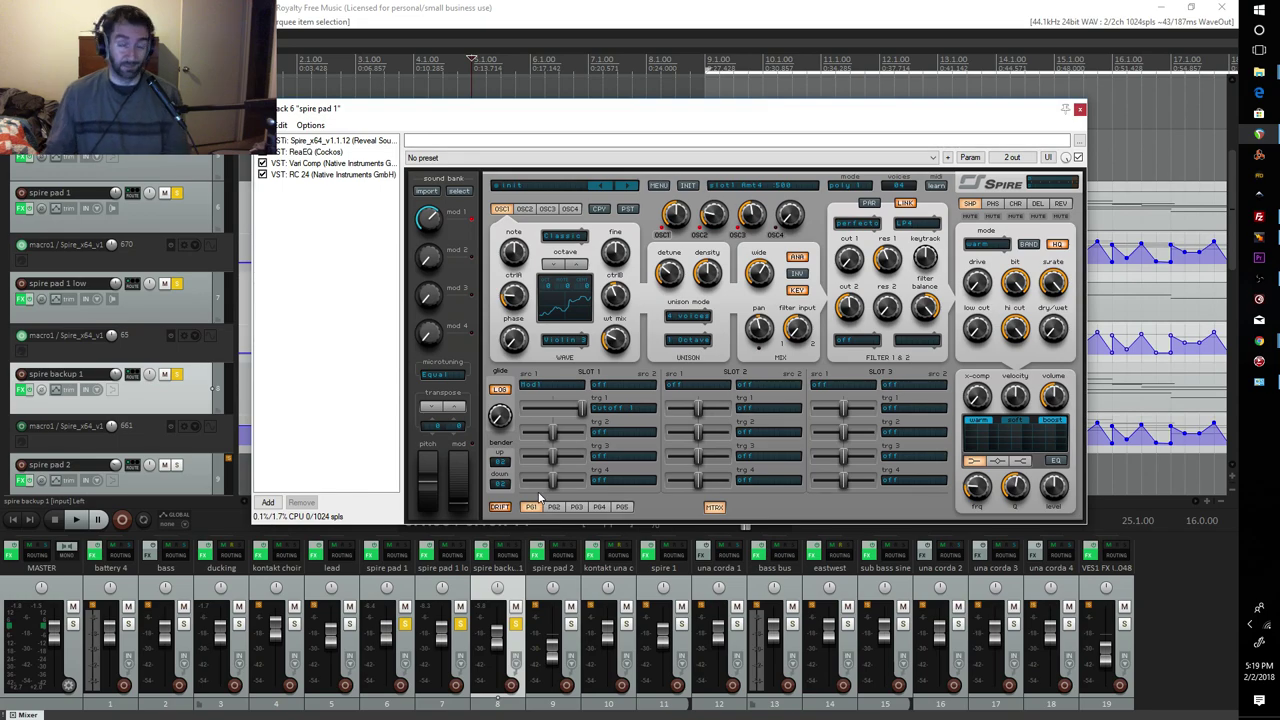
pyautogui.click(612, 441)
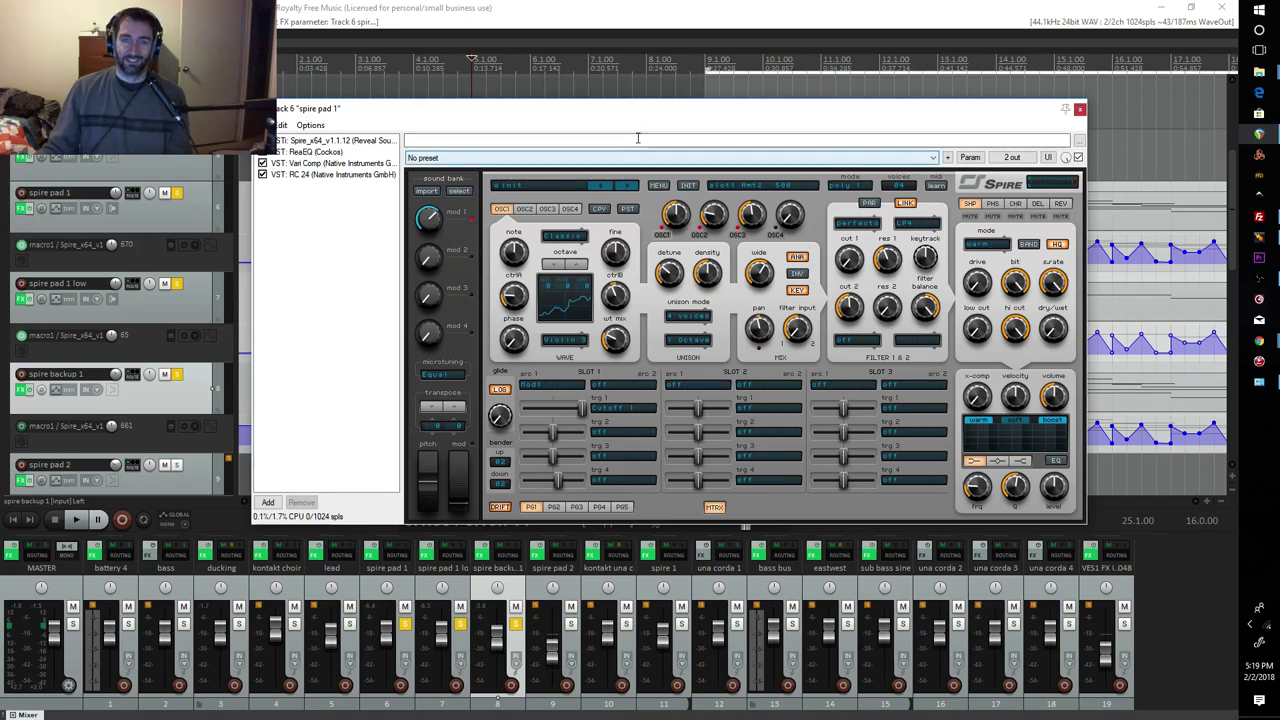
# Unsolo the spire pad 1 low and spire backup 1 tracks, leaving only spire pad 1 soloed, with its synth window open
pyautogui.moveTo(669, 122); pyautogui.dragTo(716, 125)
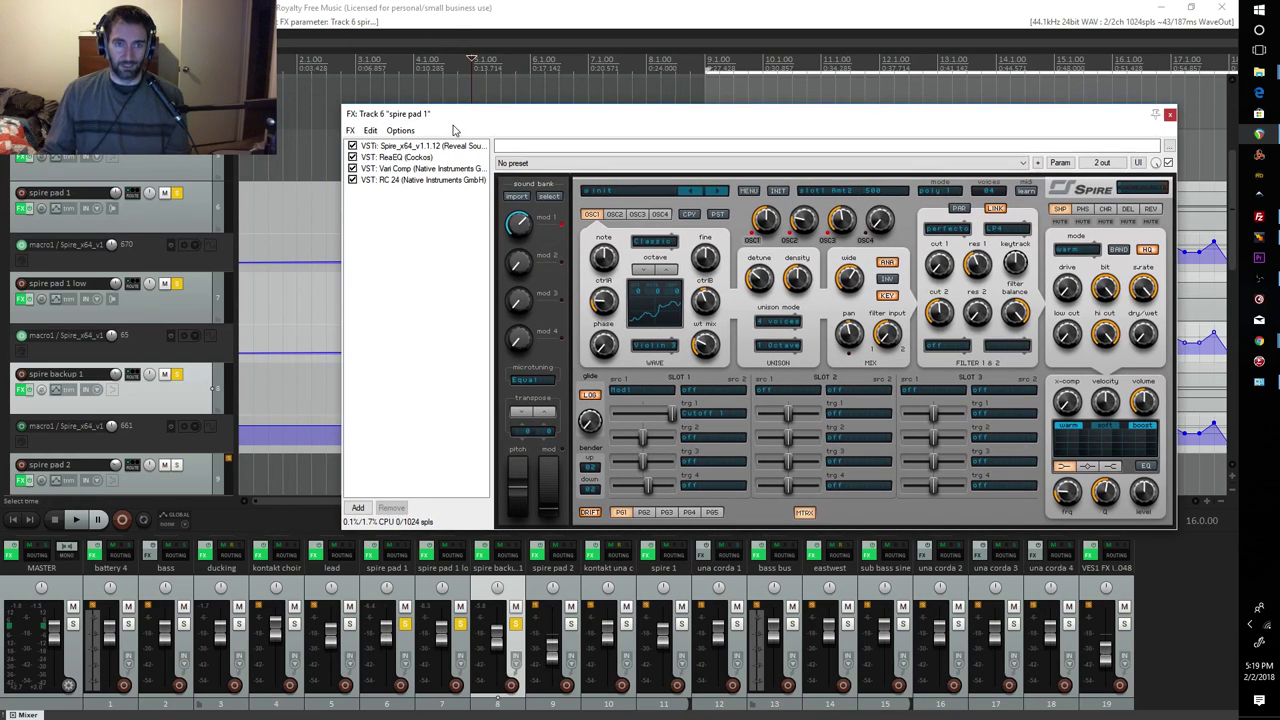
pyautogui.click(177, 284)
pyautogui.click(177, 374)
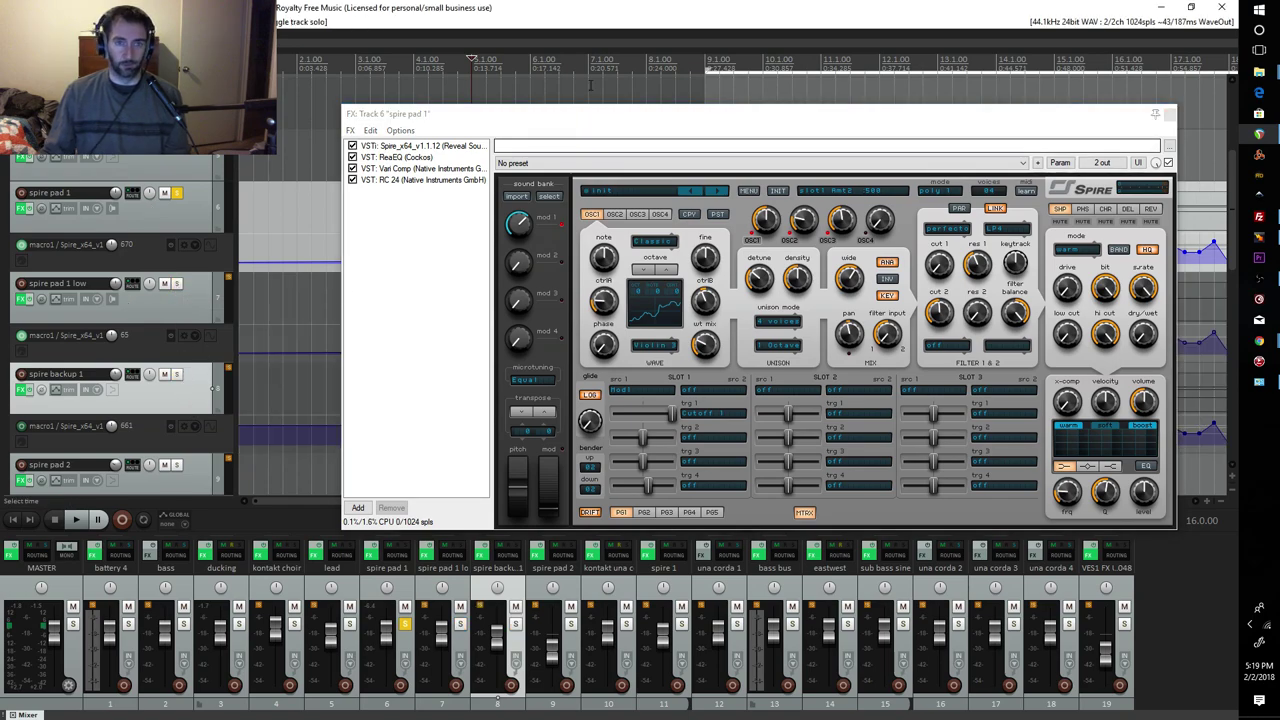
pyautogui.moveTo(569, 120); pyautogui.dragTo(449, 125)
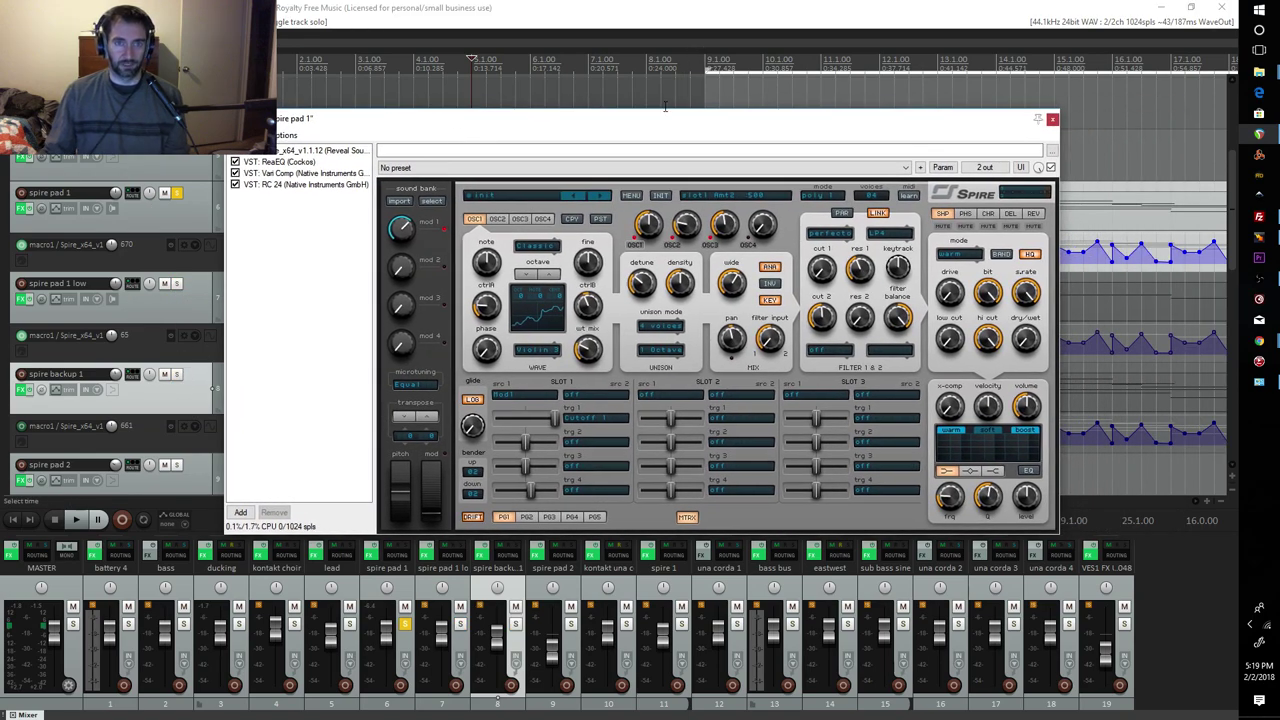
# Play the soloed spire pad 1 track, and view Spire's envelope section before returning to the modulation matrix
pyautogui.press('space')
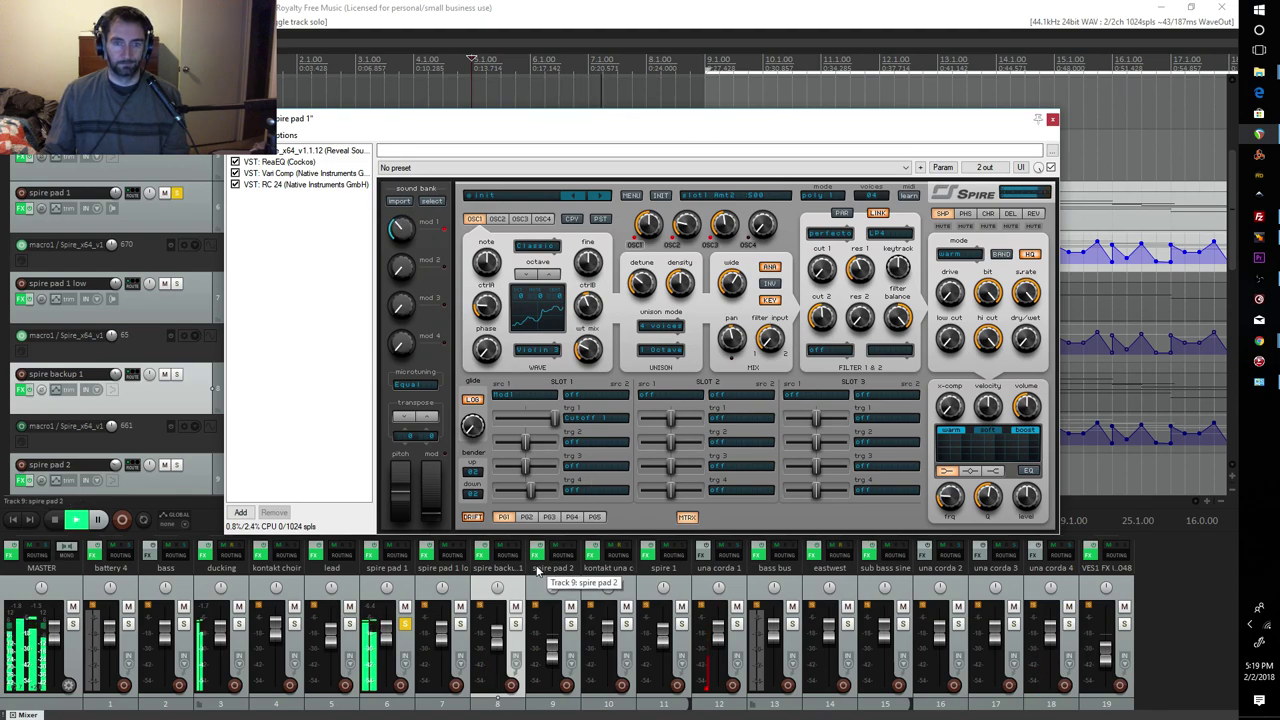
pyautogui.click(686, 518)
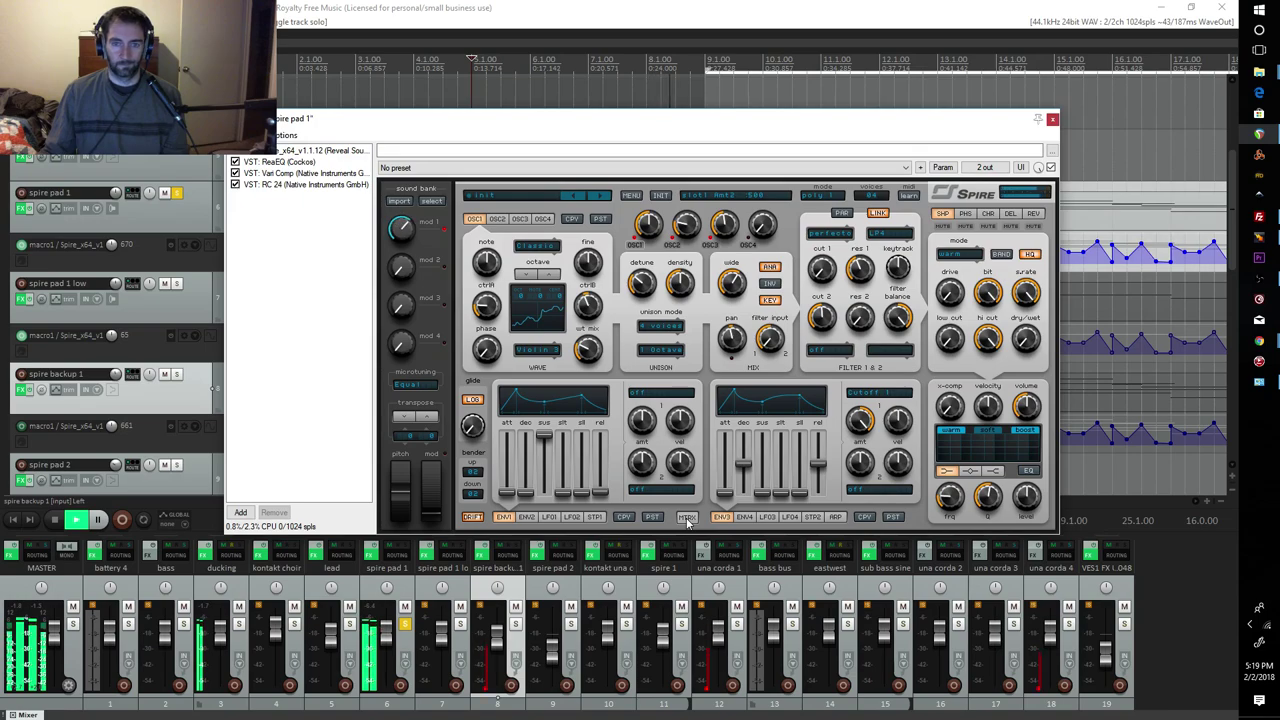
pyautogui.click(686, 518)
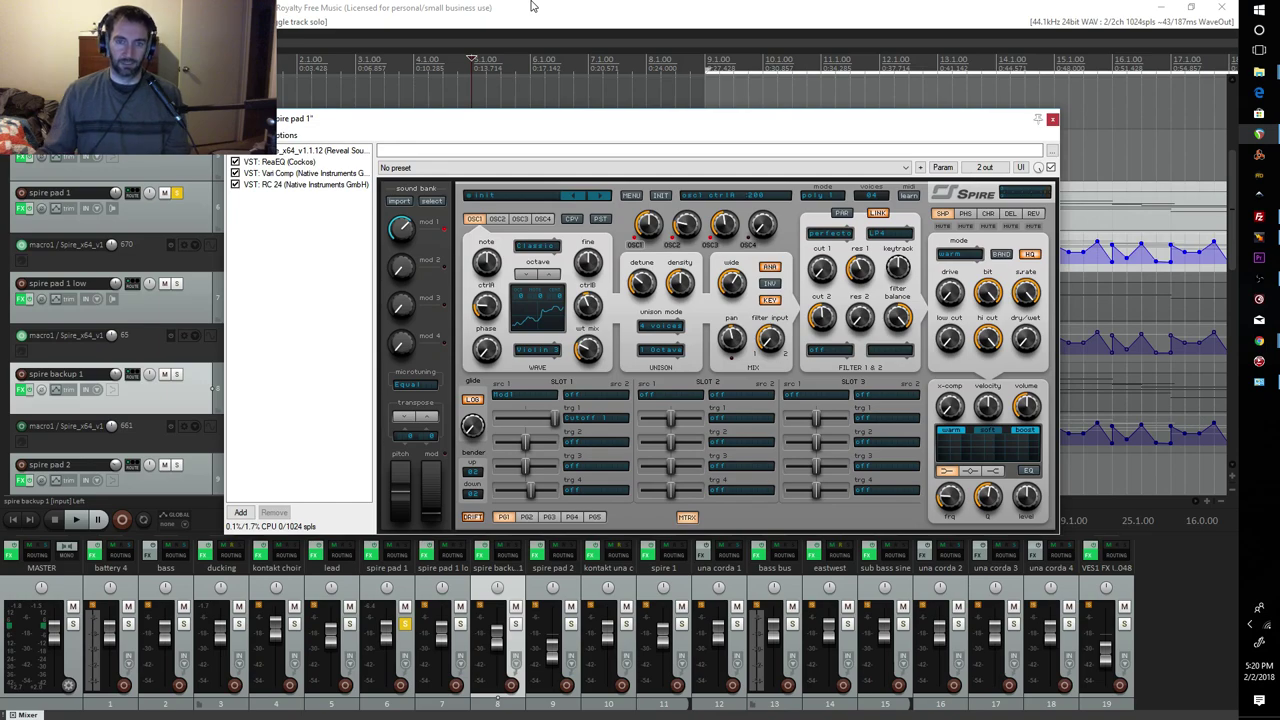
pyautogui.moveTo(688, 128); pyautogui.dragTo(693, 107)
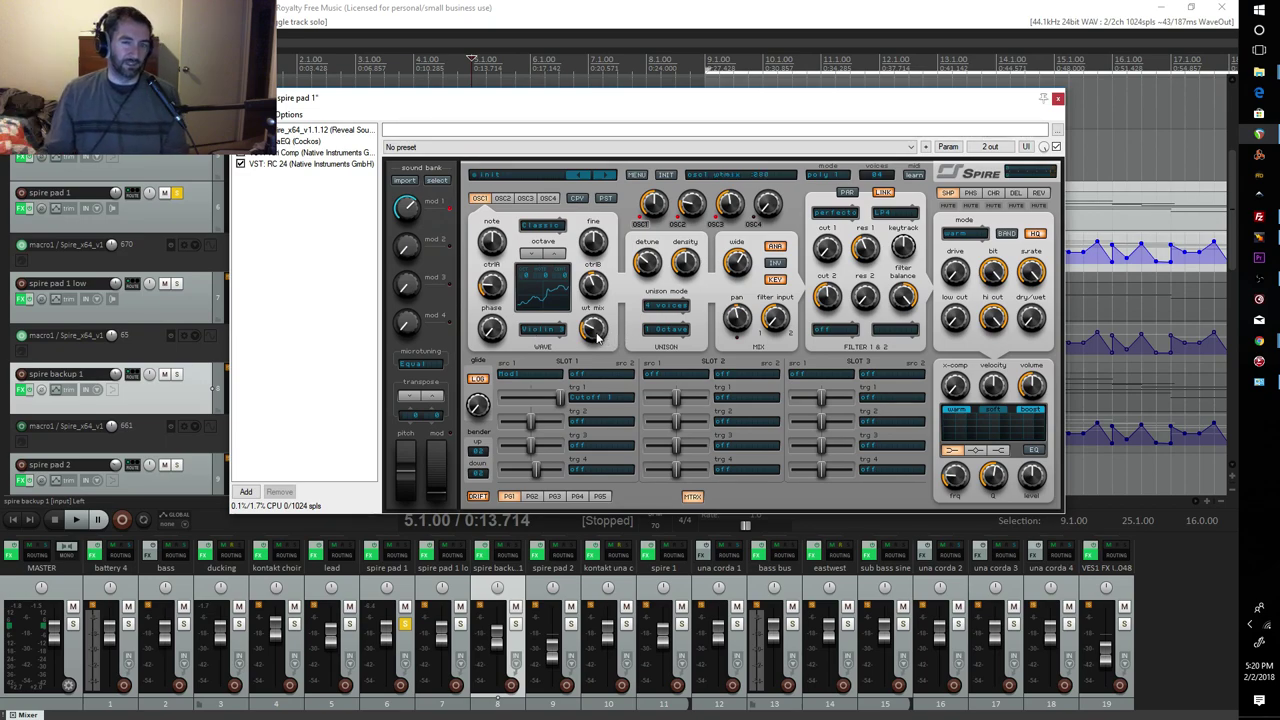
# Sweep oscillator 1's wavetable mix in spire pad 1's Spire to maximum and minimum, then return it to a partial setting
pyautogui.moveTo(597, 338); pyautogui.dragTo(596, 228)
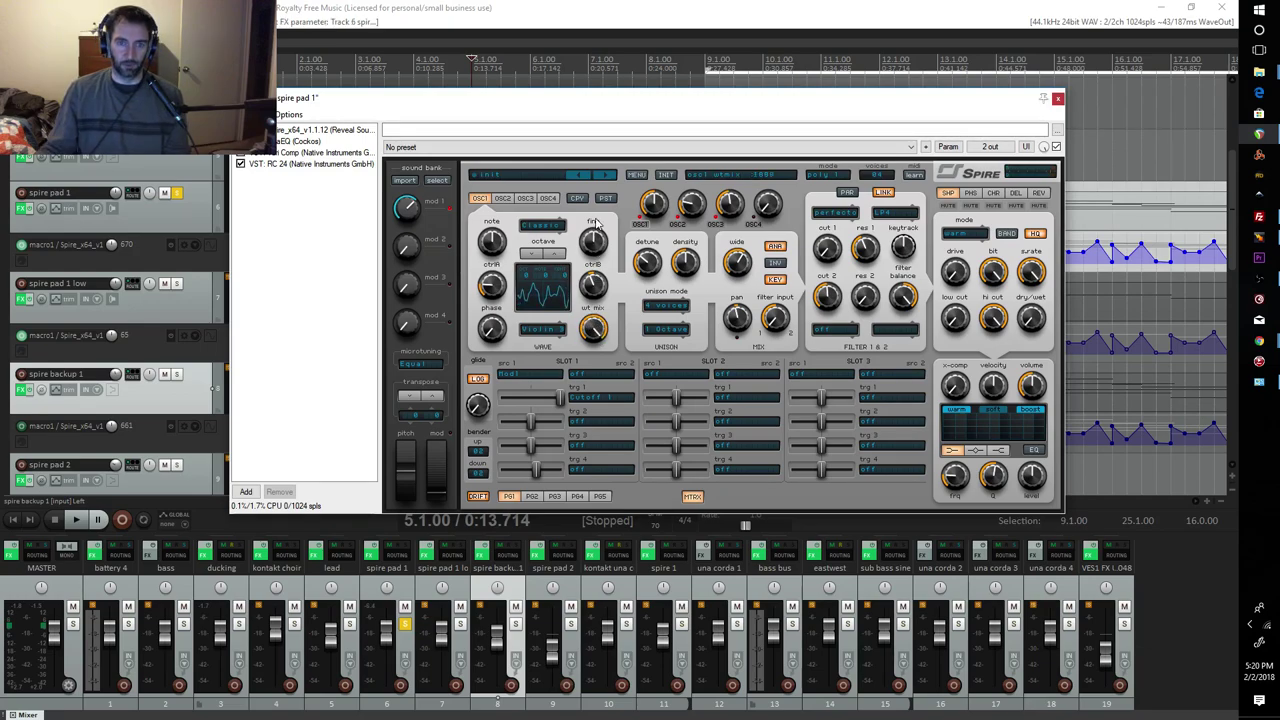
pyautogui.moveTo(597, 228); pyautogui.dragTo(597, 336)
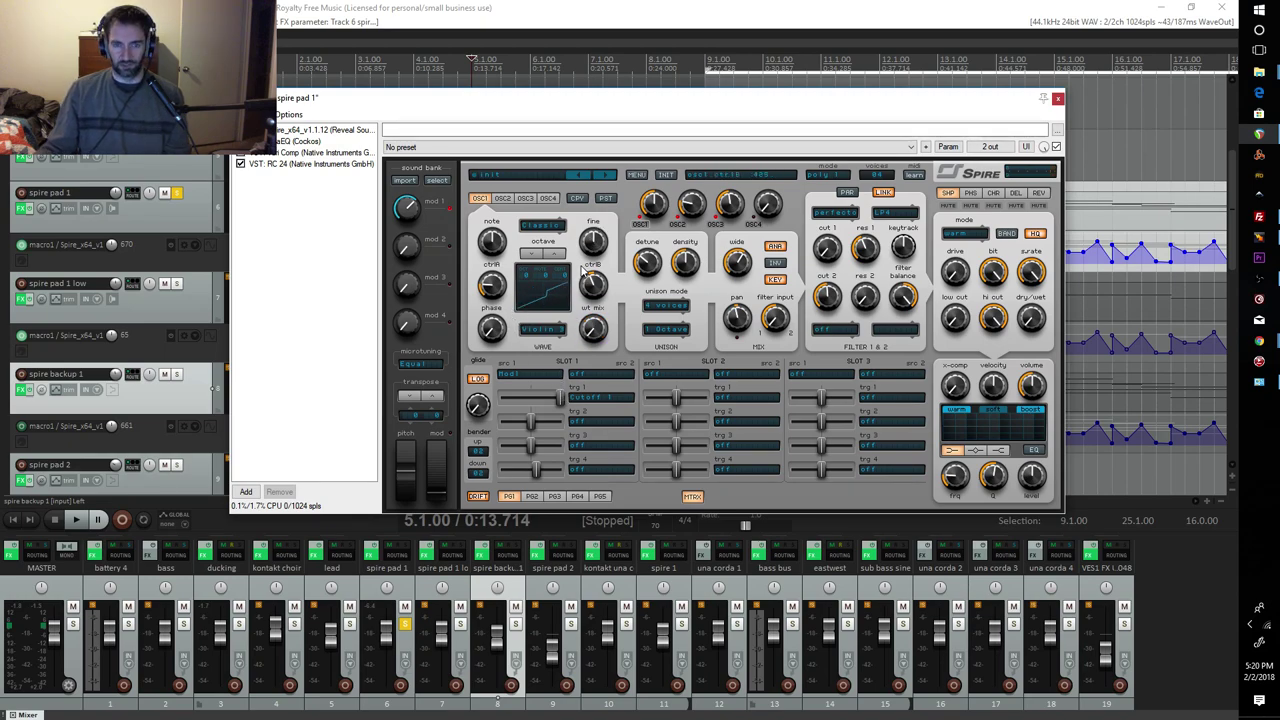
pyautogui.moveTo(571, 283); pyautogui.dragTo(521, 345)
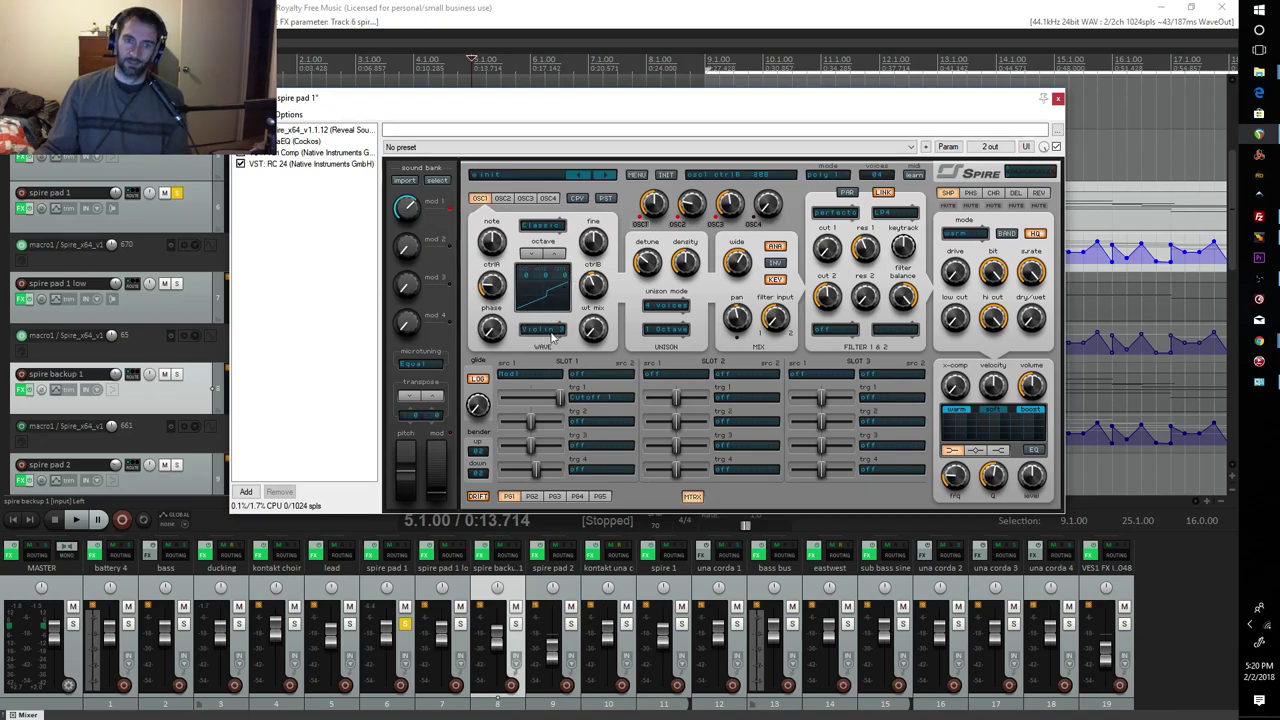
pyautogui.moveTo(593, 328); pyautogui.dragTo(582, 284)
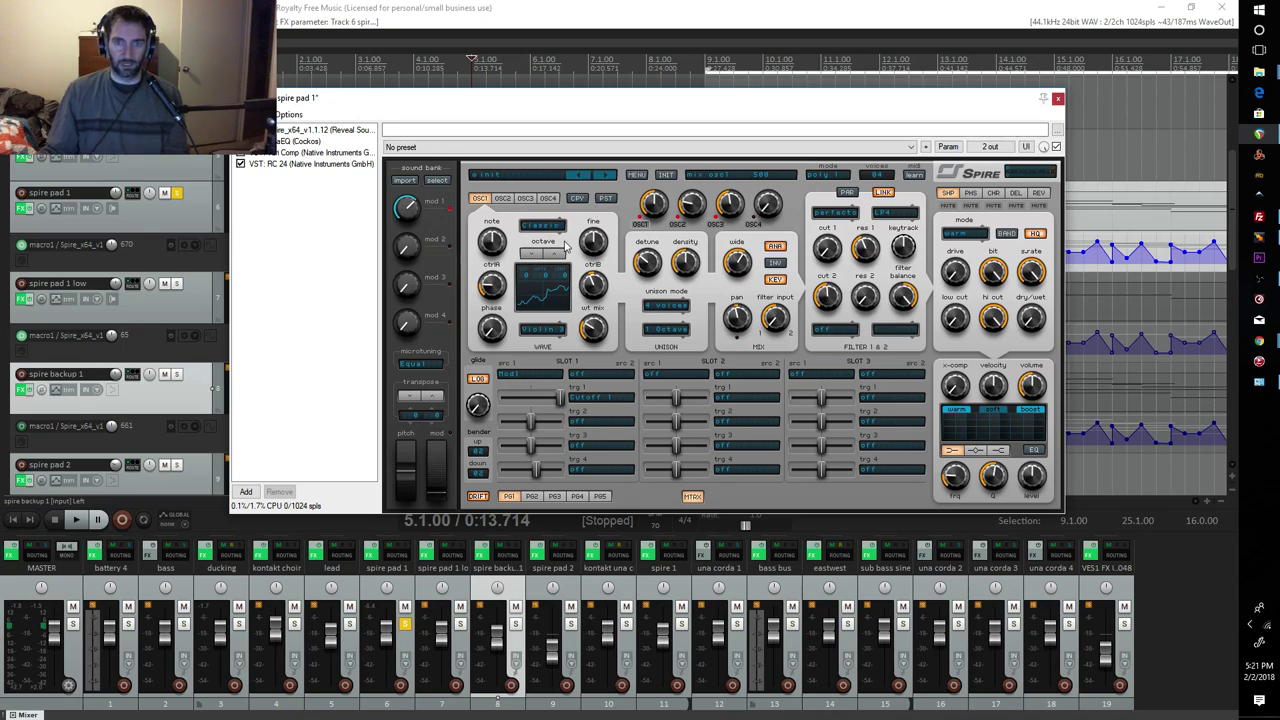
# Look through Spire's oscillator 2 and oscillator 3 settings, and view its reverb and delay effects
pyautogui.click(502, 199)
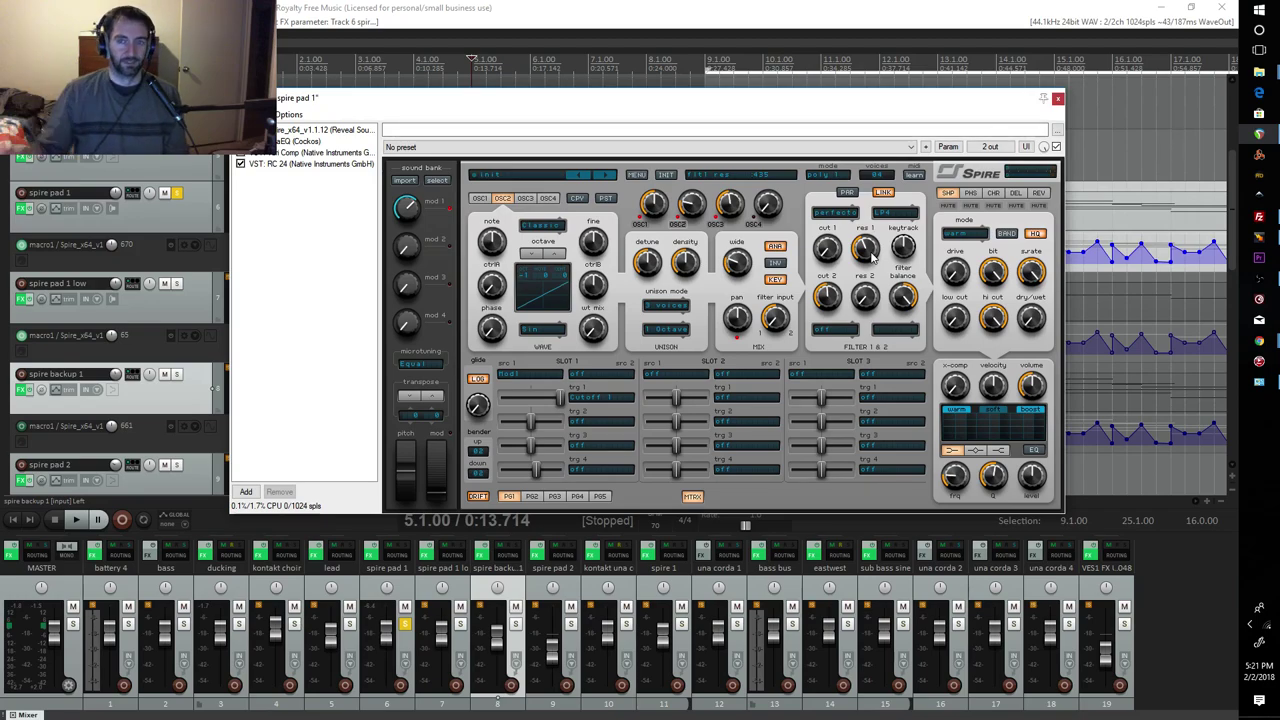
pyautogui.click(524, 199)
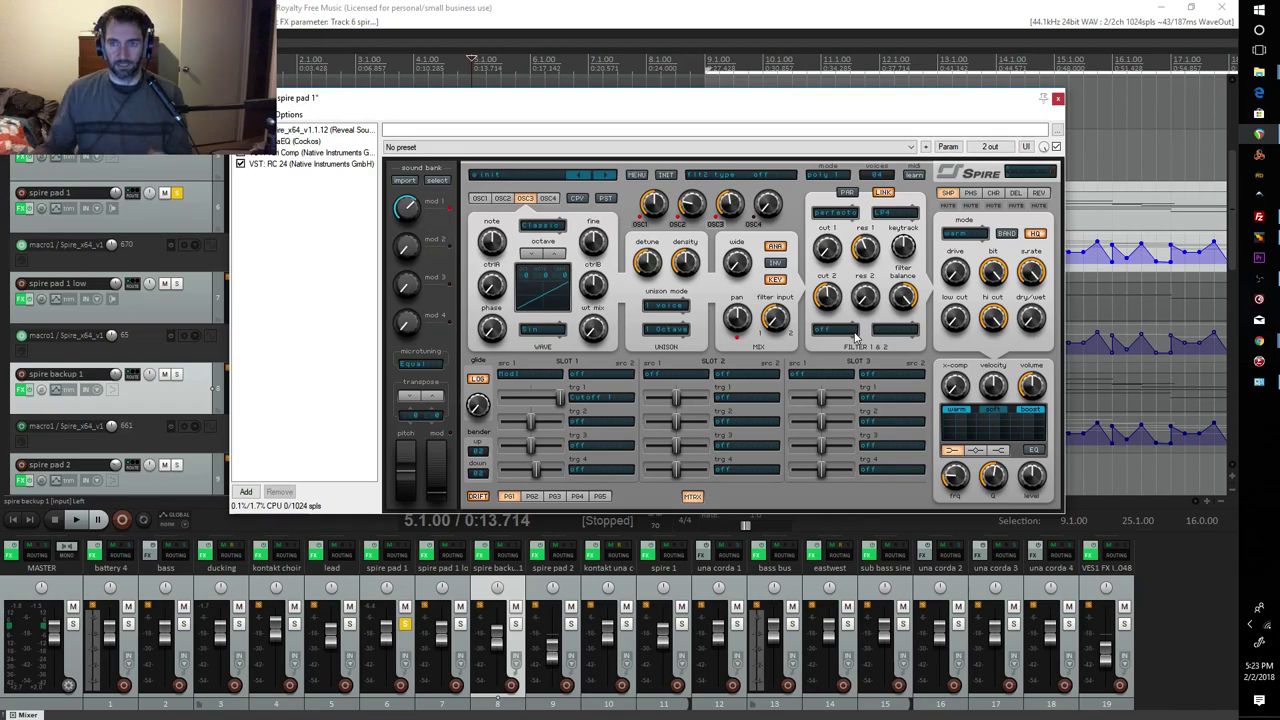
pyautogui.click(1039, 193)
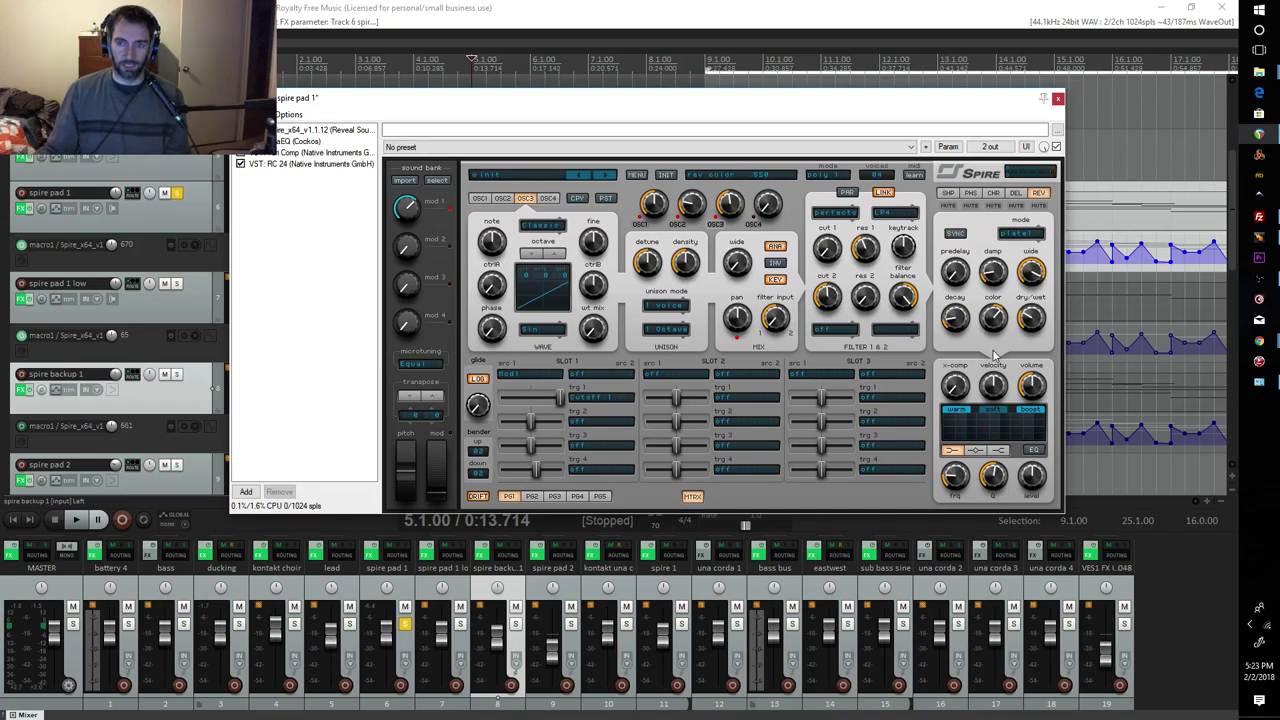
pyautogui.click(1015, 193)
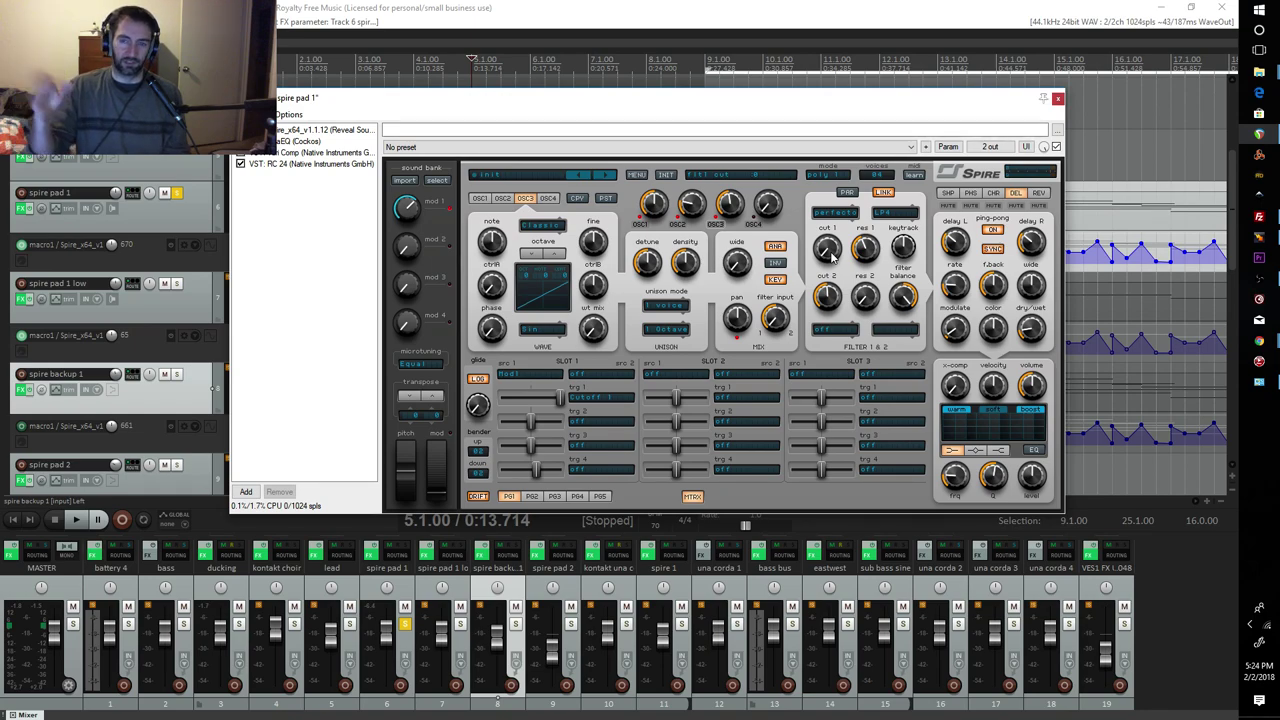
# Play the soloed spire pad 1 track from 5.1.00, stop playback and close its effects window
pyautogui.click(886, 12)
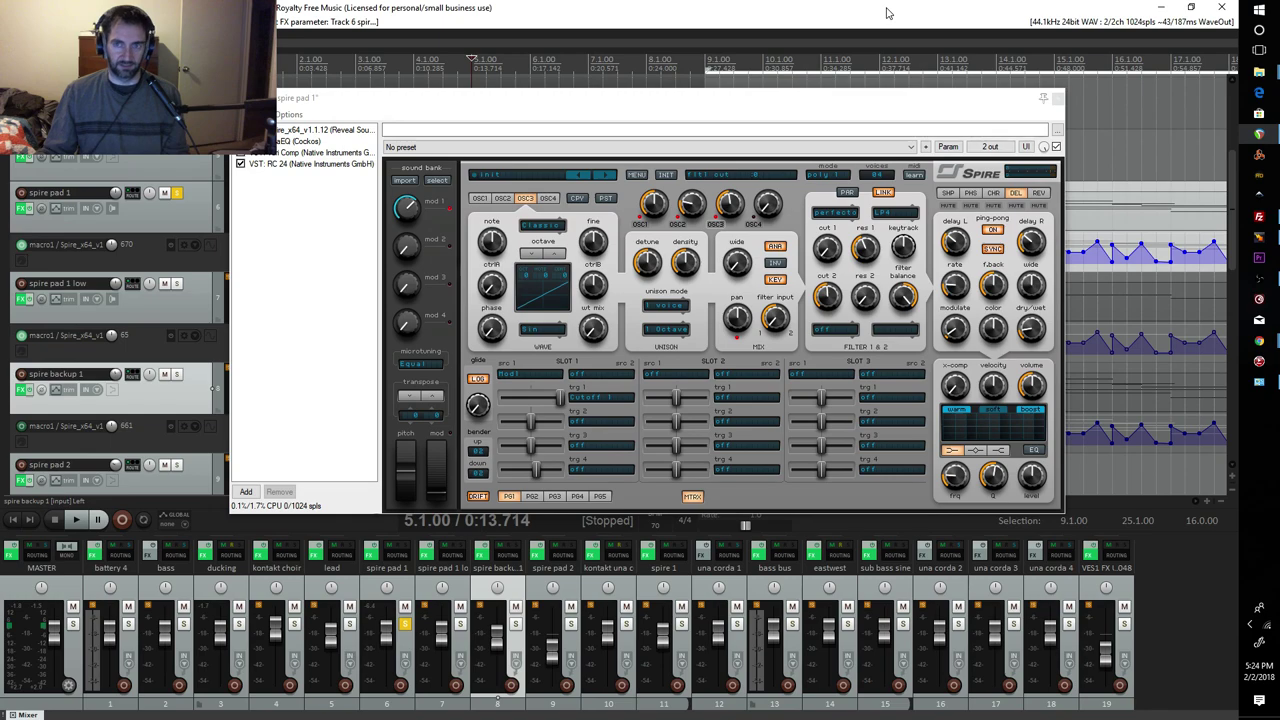
pyautogui.press('space')
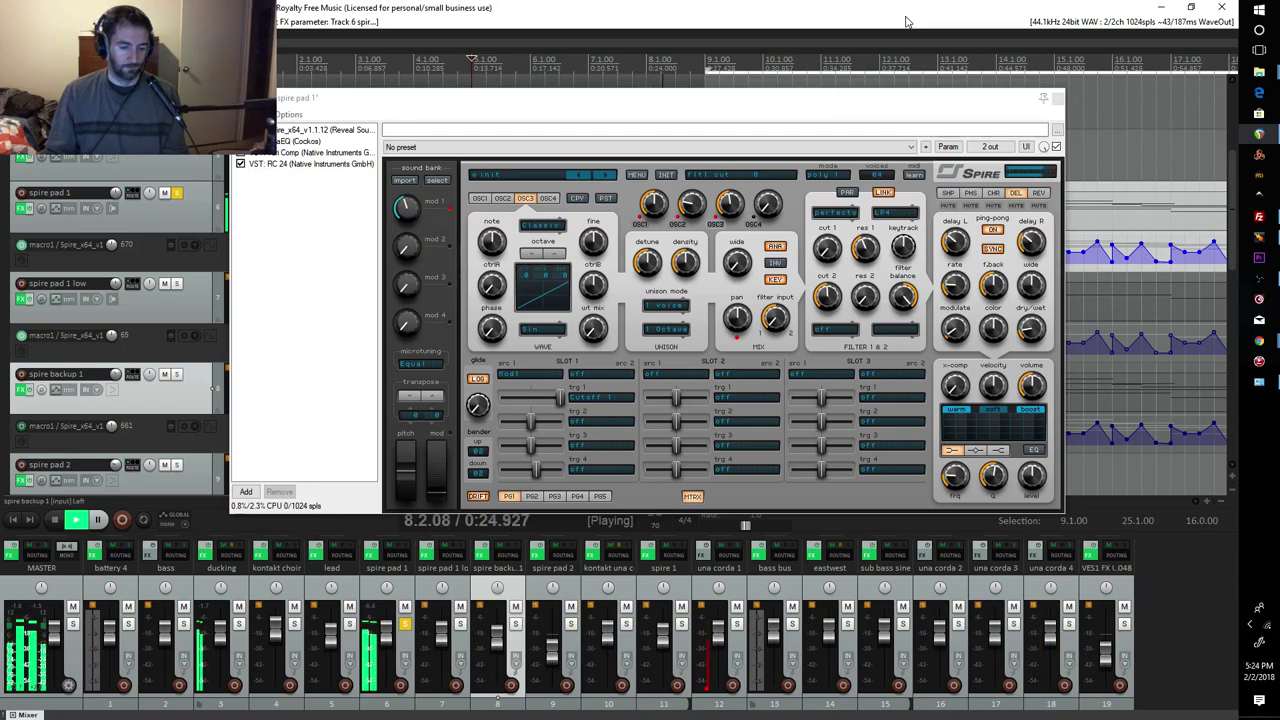
pyautogui.press('space')
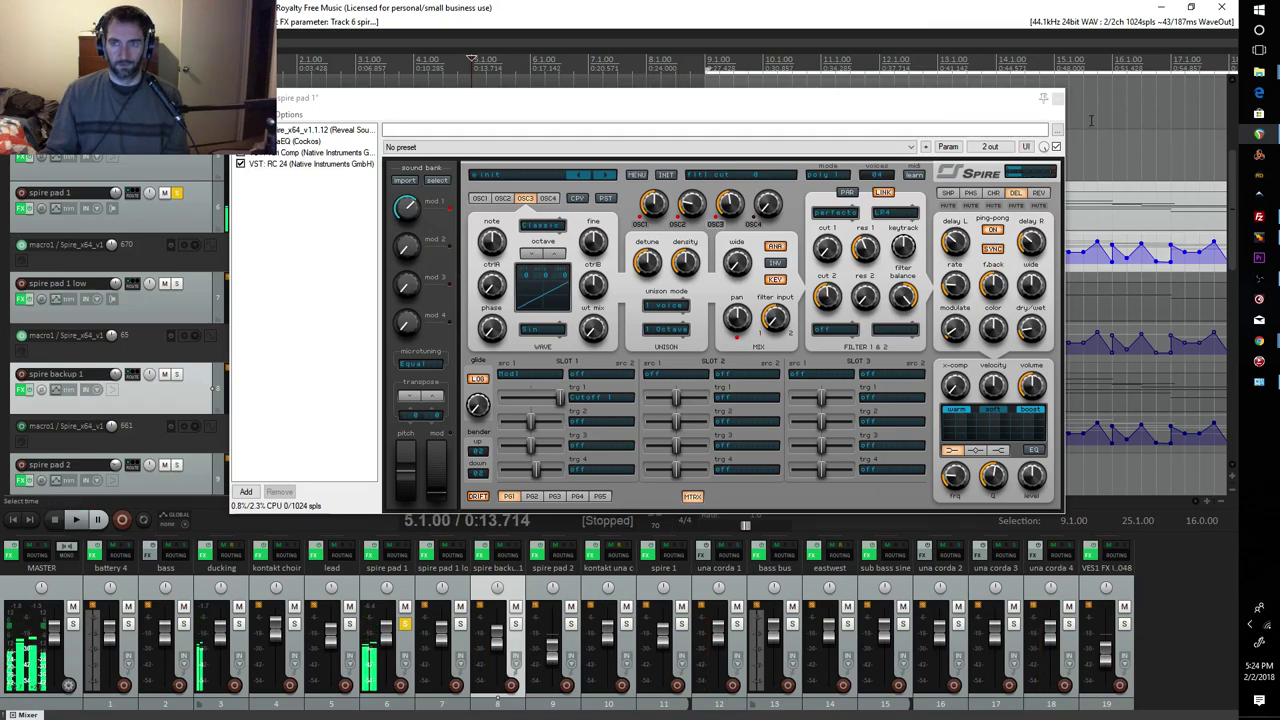
pyautogui.click(1058, 101)
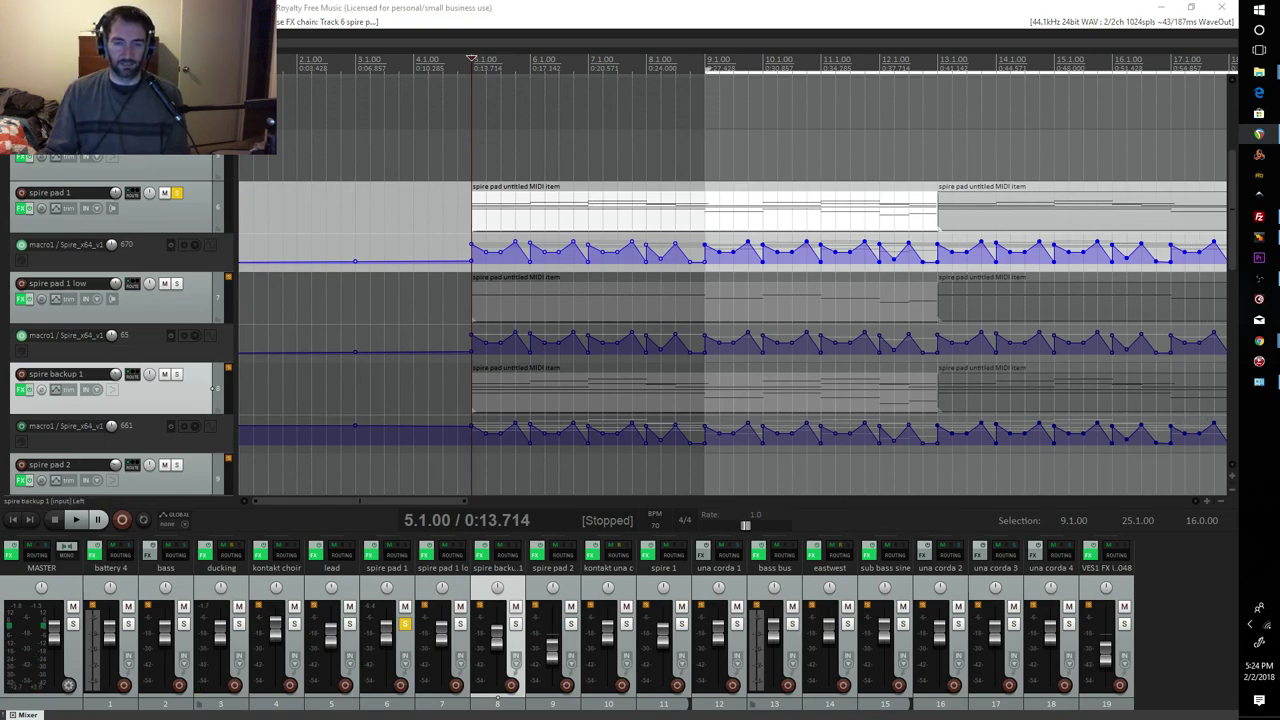
# Switch the solo from spire pad 1 to spire pad 1 low and play that track on its own
pyautogui.click(176, 284)
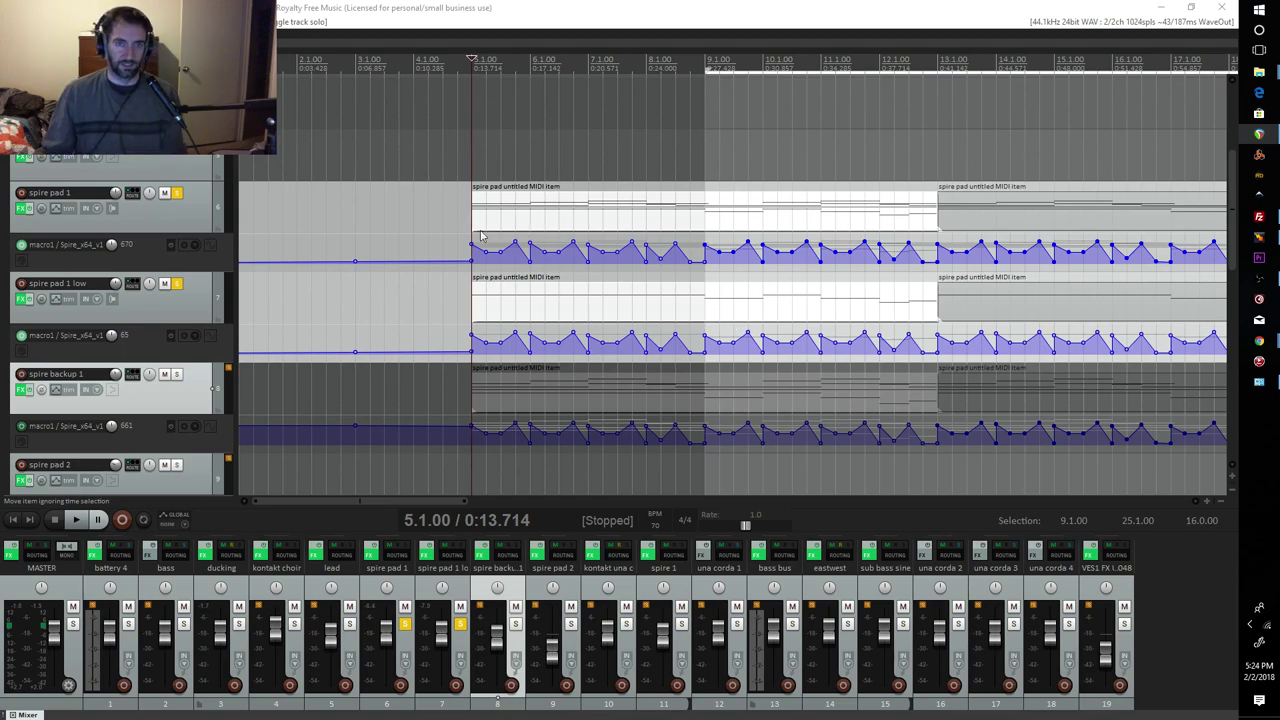
pyautogui.click(177, 192)
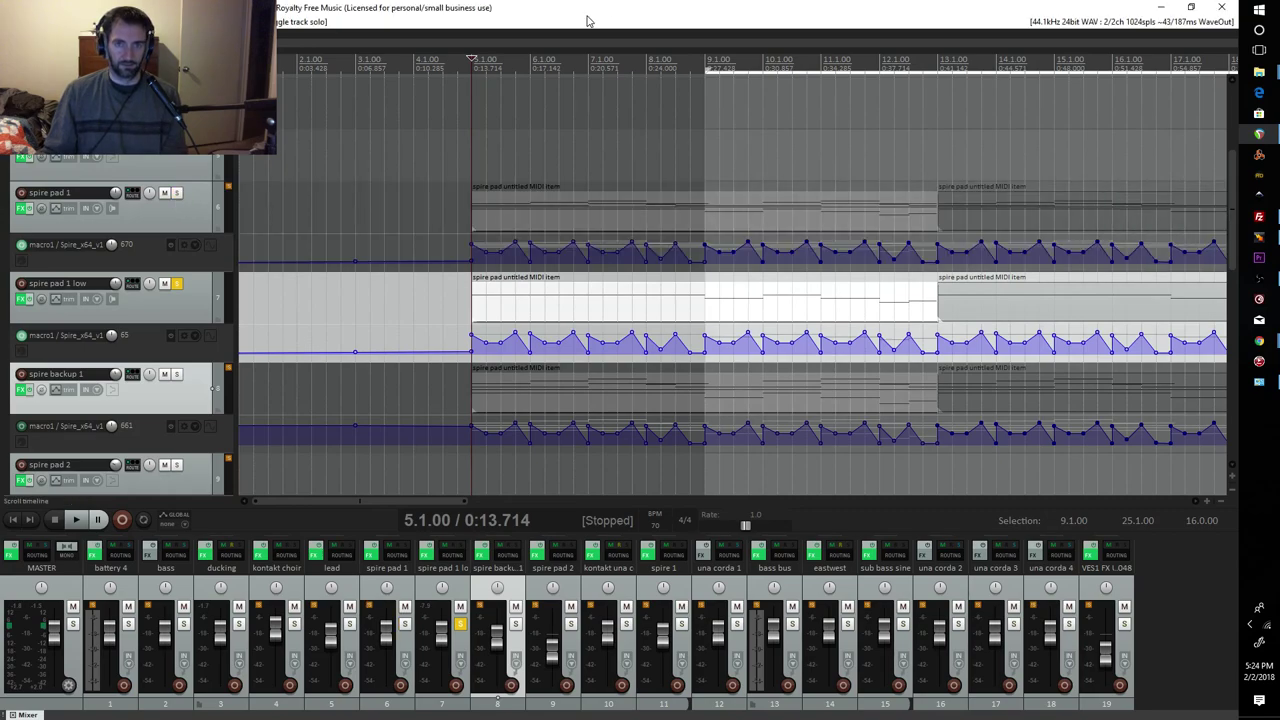
pyautogui.press('space')
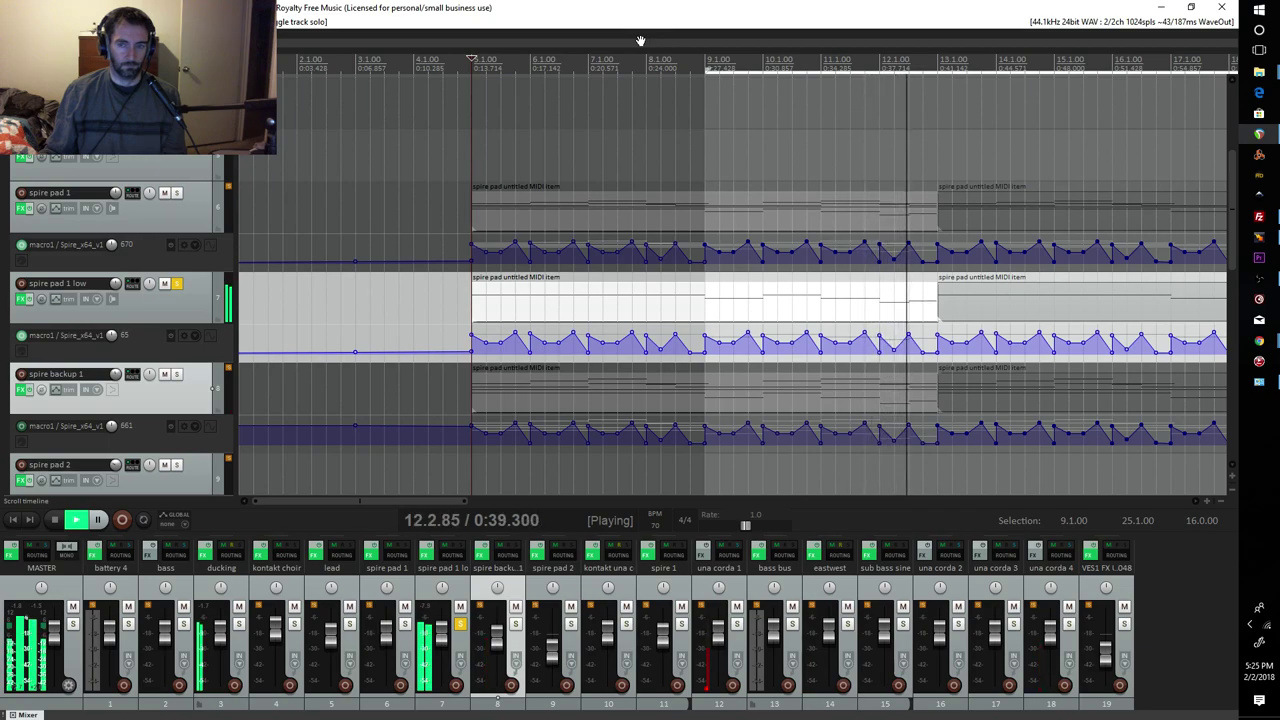
pyautogui.press('space')
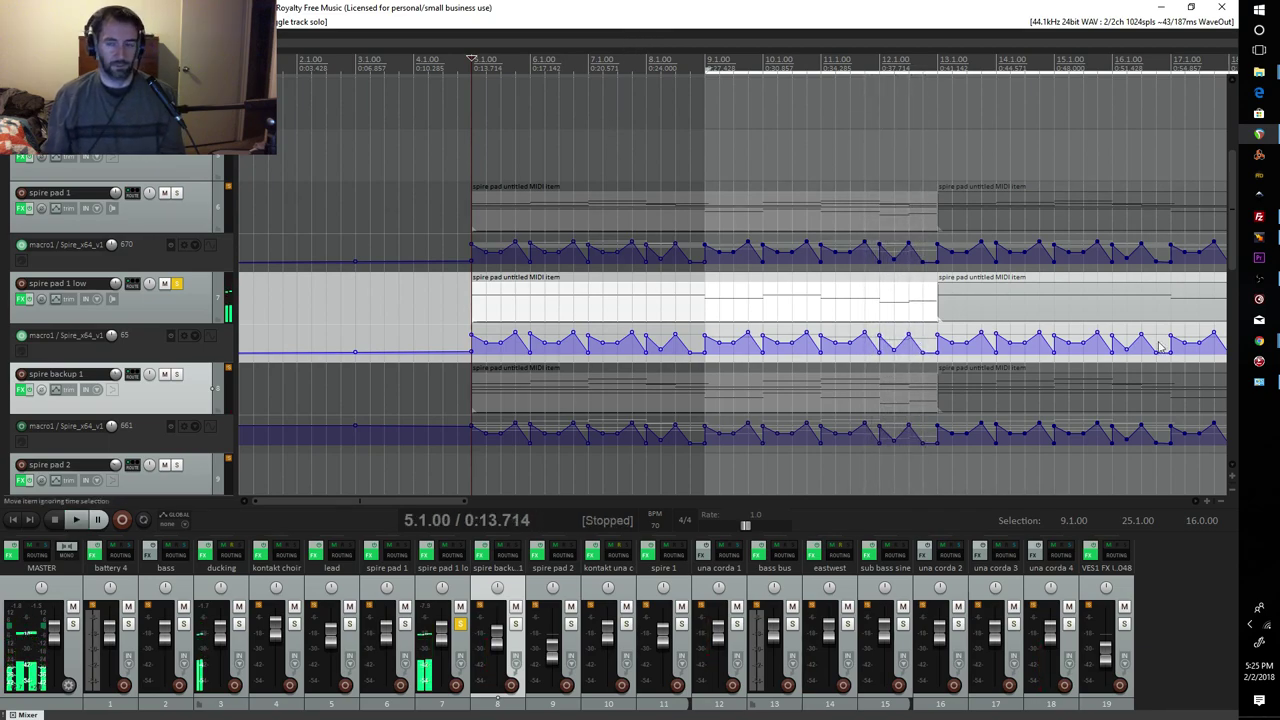
# Open spire pad 1 low's effects window, bring its Spire synth into view to examine the settings, and clear the window away
pyautogui.hotkey('shift', 'f')
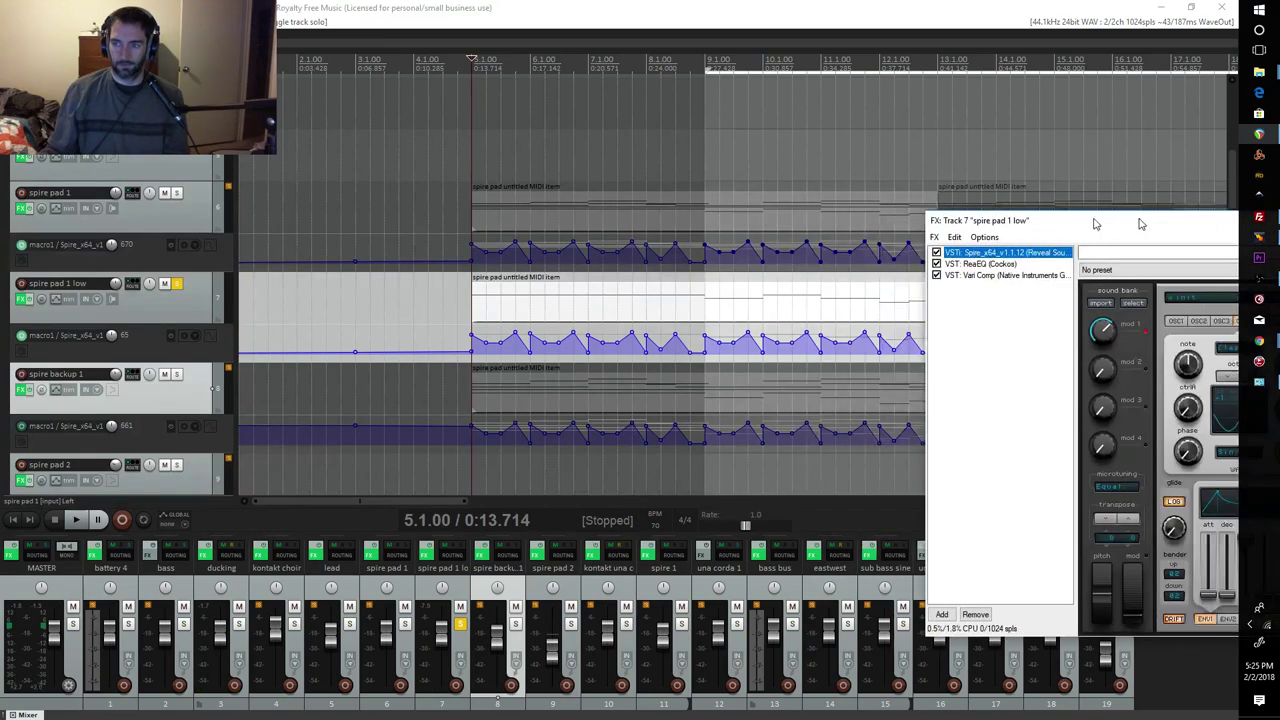
pyautogui.moveTo(1197, 224); pyautogui.dragTo(386, 150)
pyautogui.moveTo(460, 162); pyautogui.dragTo(489, 148)
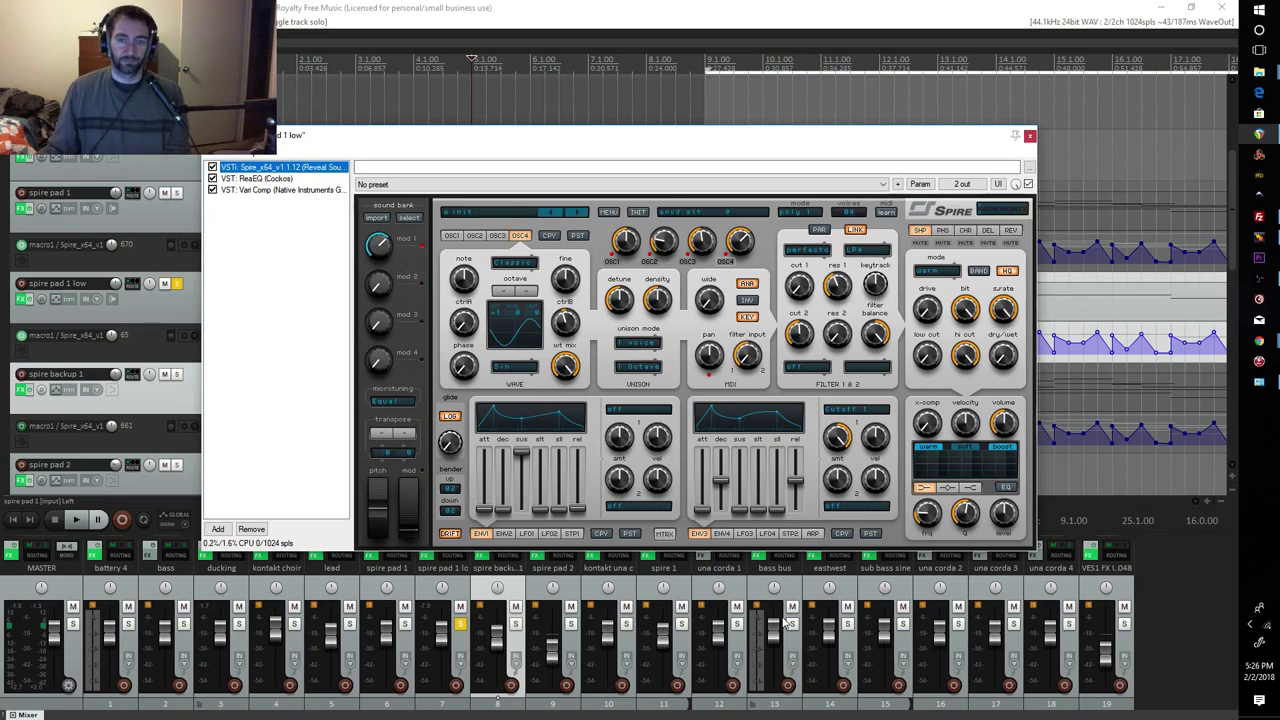
pyautogui.moveTo(728, 155); pyautogui.dragTo(1279, 160)
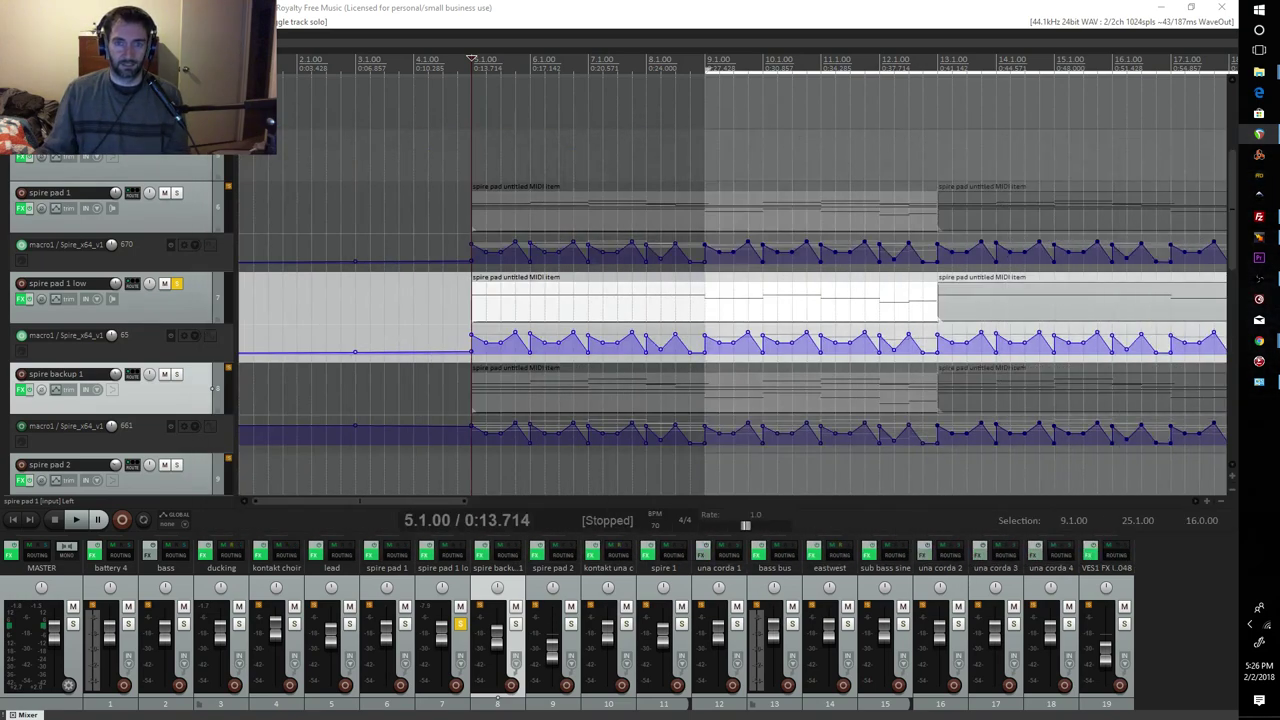
# Solo spire pad 1 together with spire pad 1 low and play the two layers from 5.1.00
pyautogui.click(177, 193)
pyautogui.press('space')
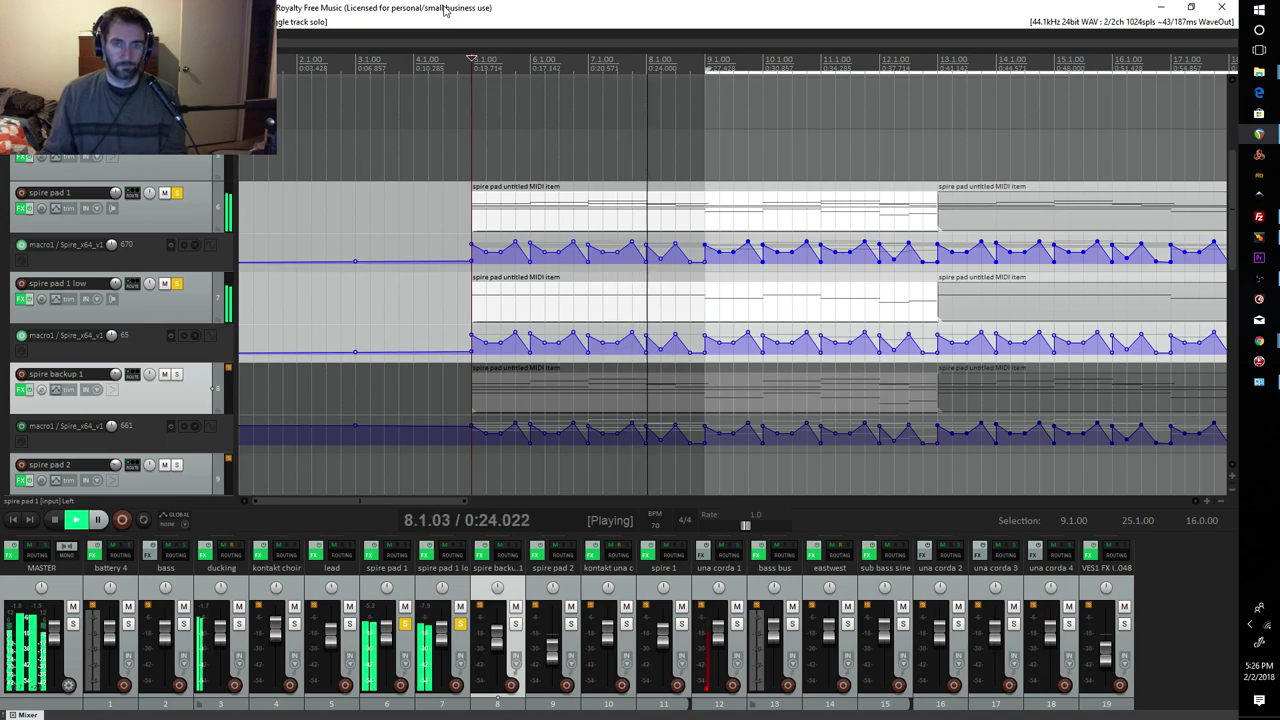
pyautogui.press('space')
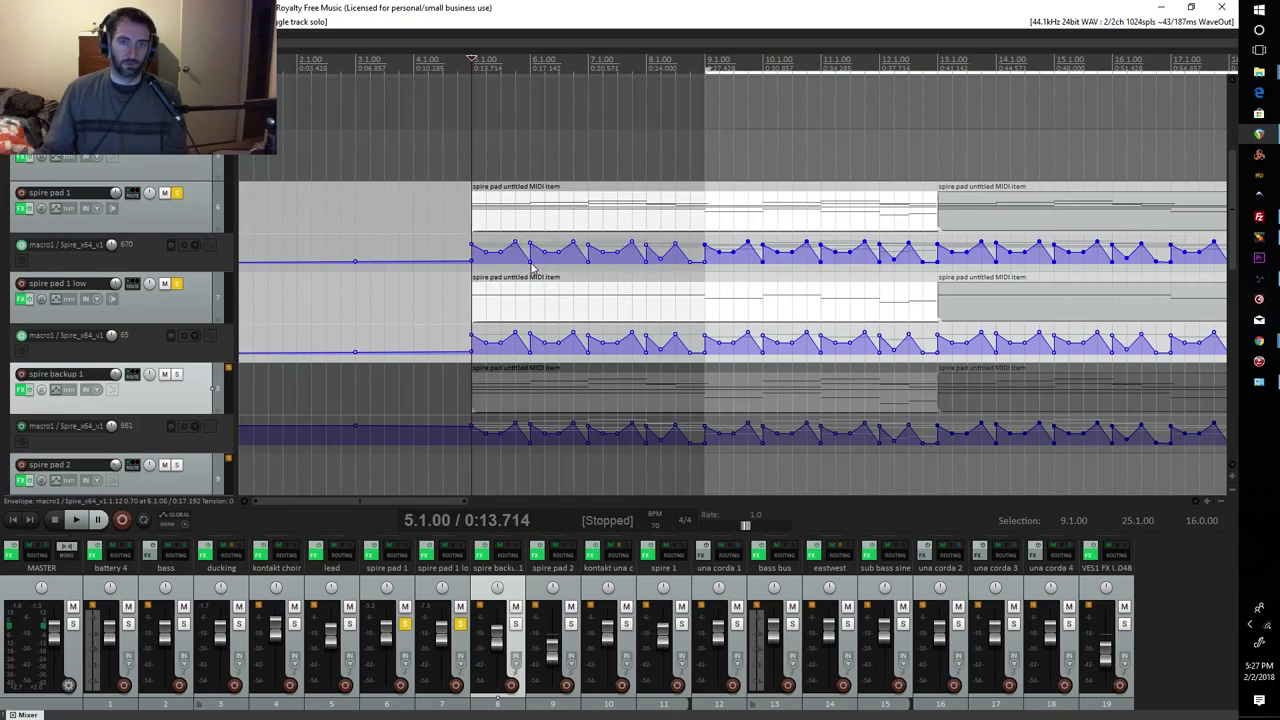
pyautogui.moveTo(531, 262)
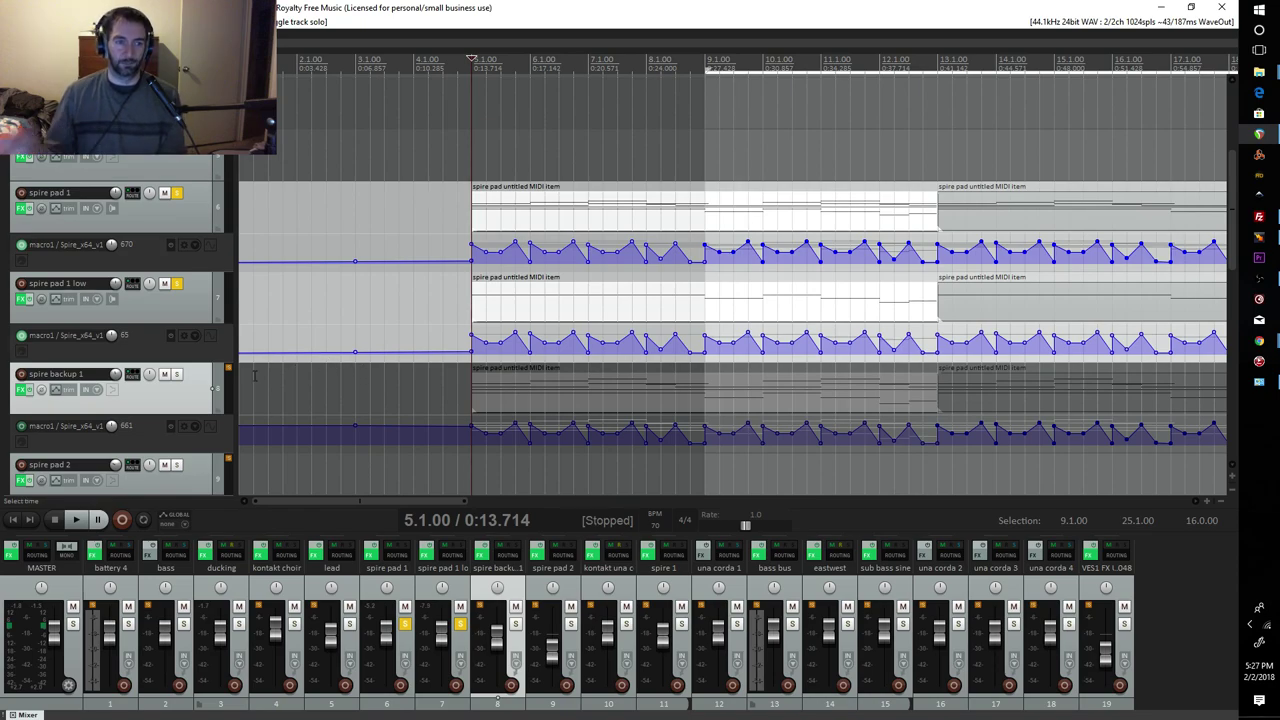
# Unsolo spire pad 1 low and spire pad 1, solo spire backup 1 instead, and play it from 5.1.00
pyautogui.click(177, 284)
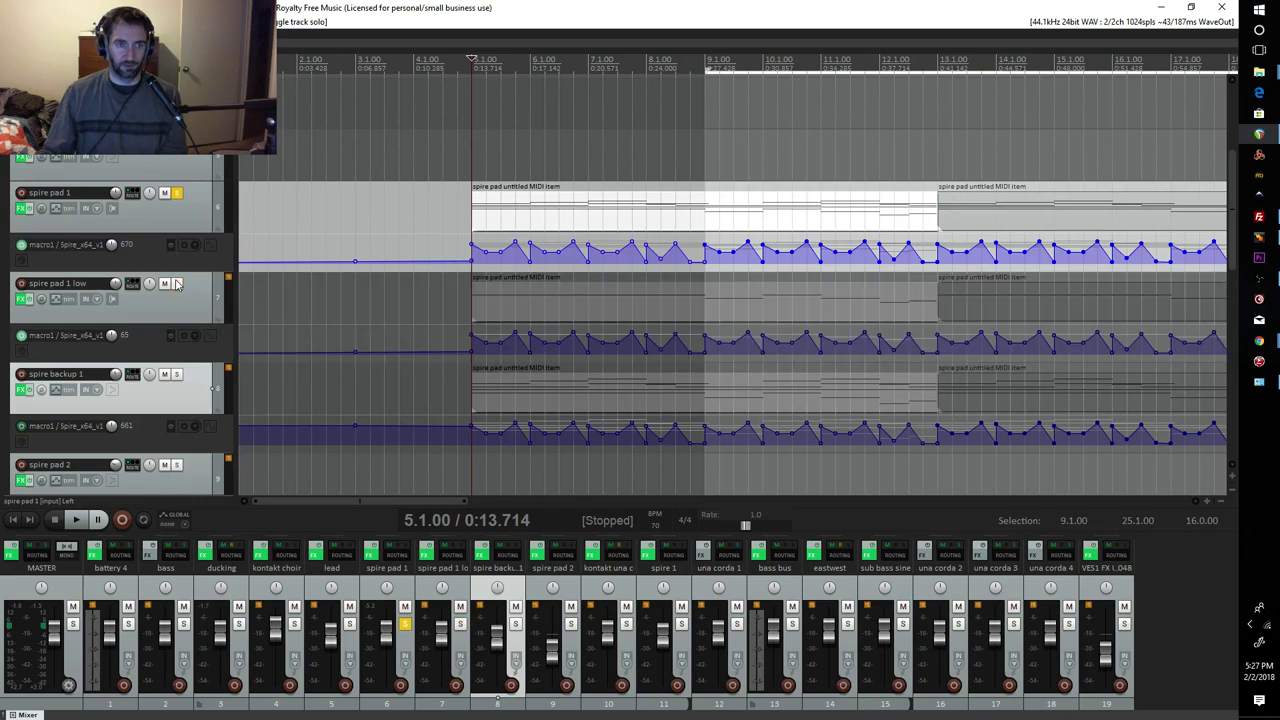
pyautogui.click(177, 193)
pyautogui.click(177, 374)
pyautogui.press('space')
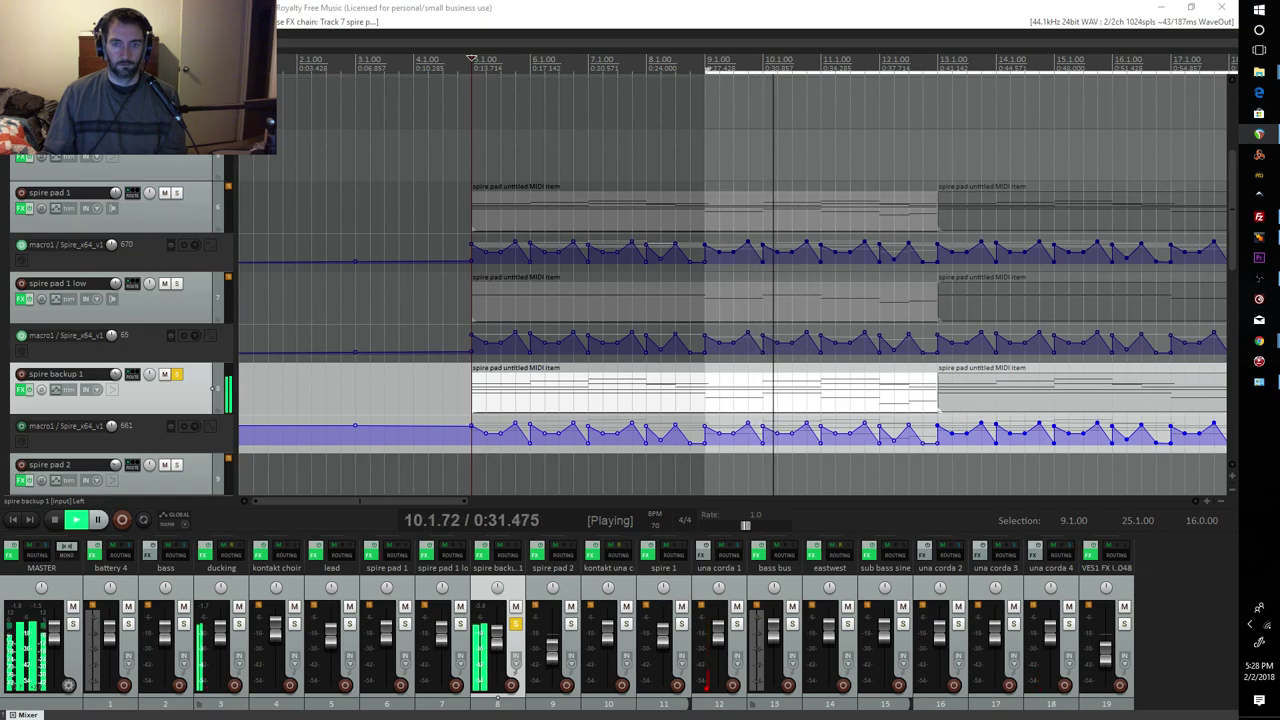
pyautogui.press('space')
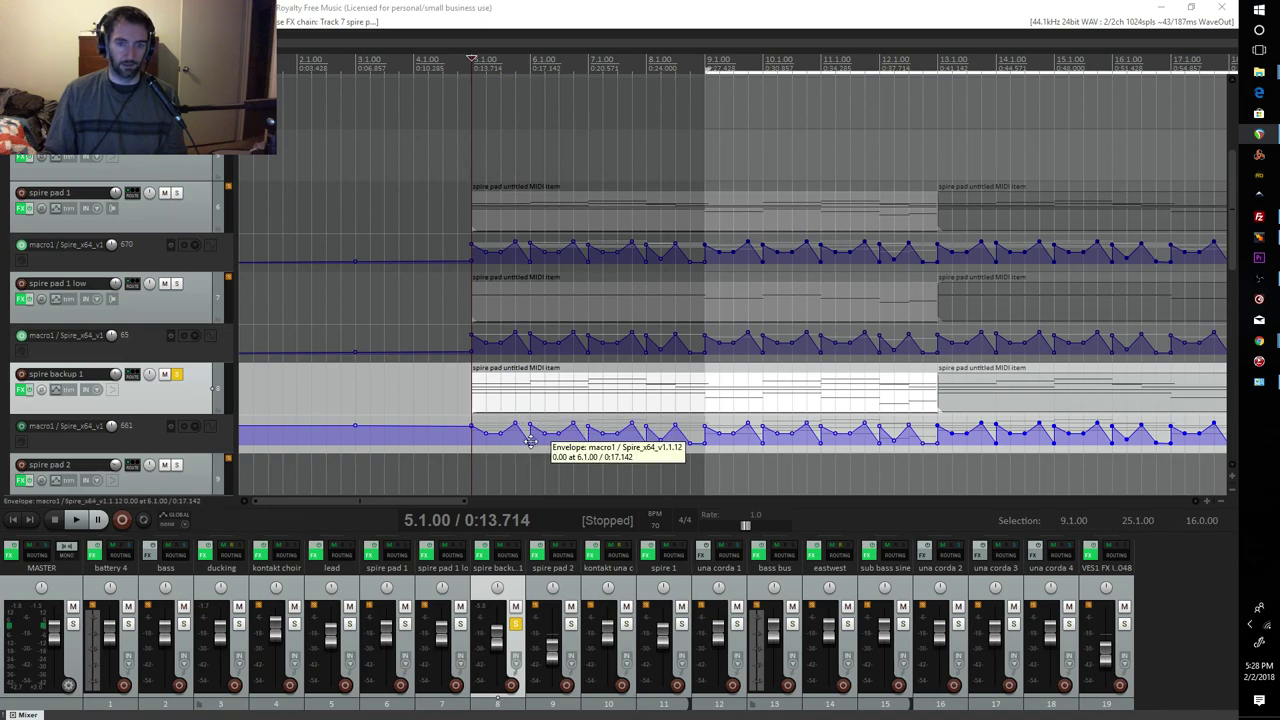
# Inspect the low and high macro1 envelope points of spire backup 1 at 6.1.00 and 9.1.00
pyautogui.moveTo(530, 442); pyautogui.dragTo(527, 426)
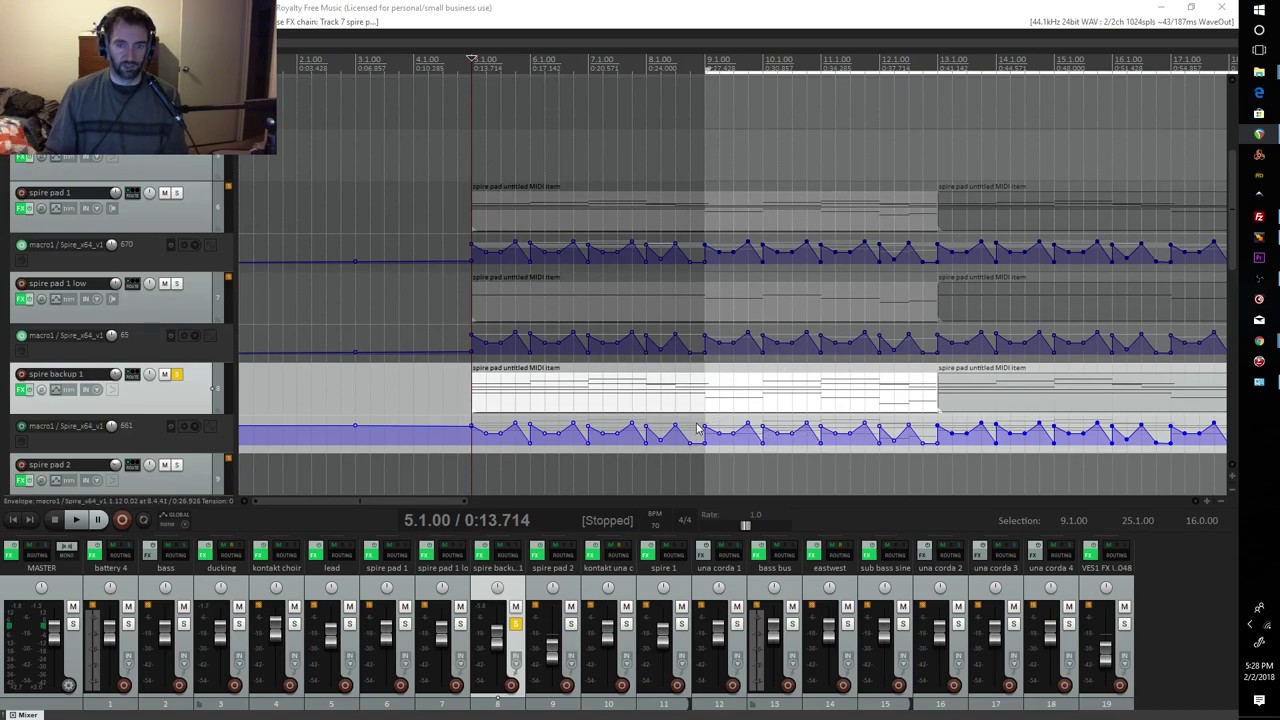
pyautogui.moveTo(703, 444)
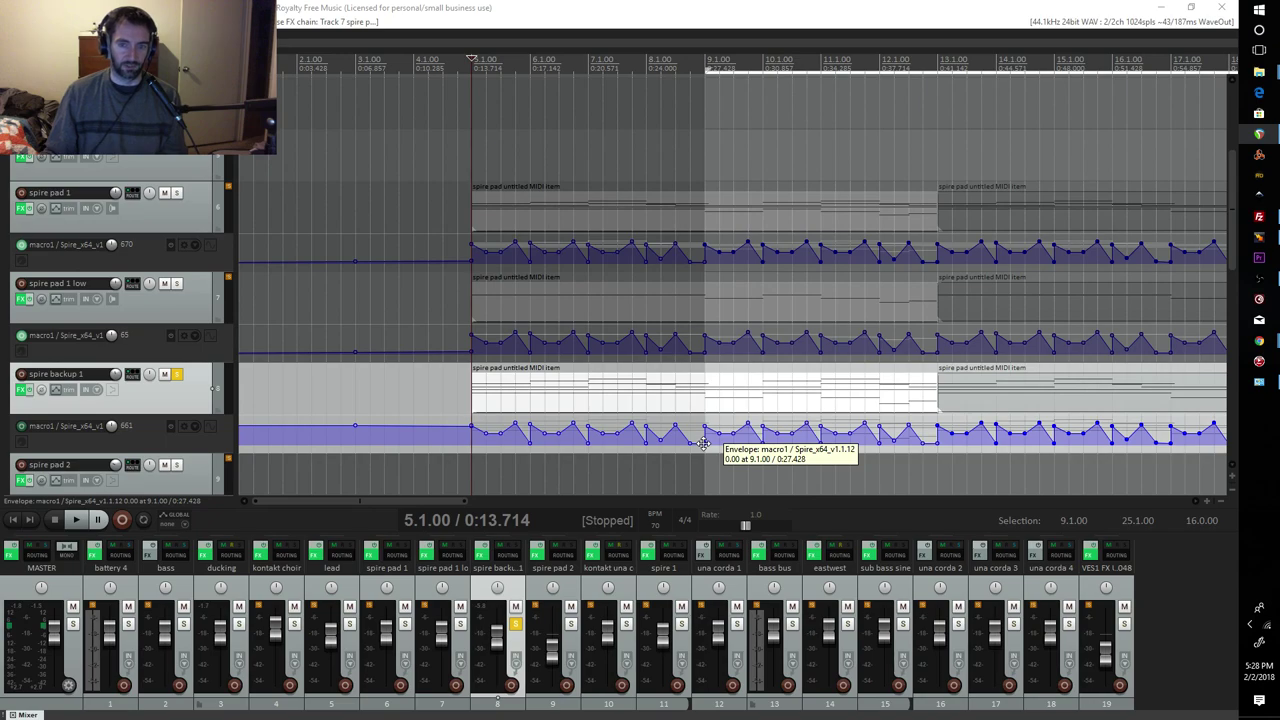
pyautogui.moveTo(703, 444); pyautogui.dragTo(701, 426)
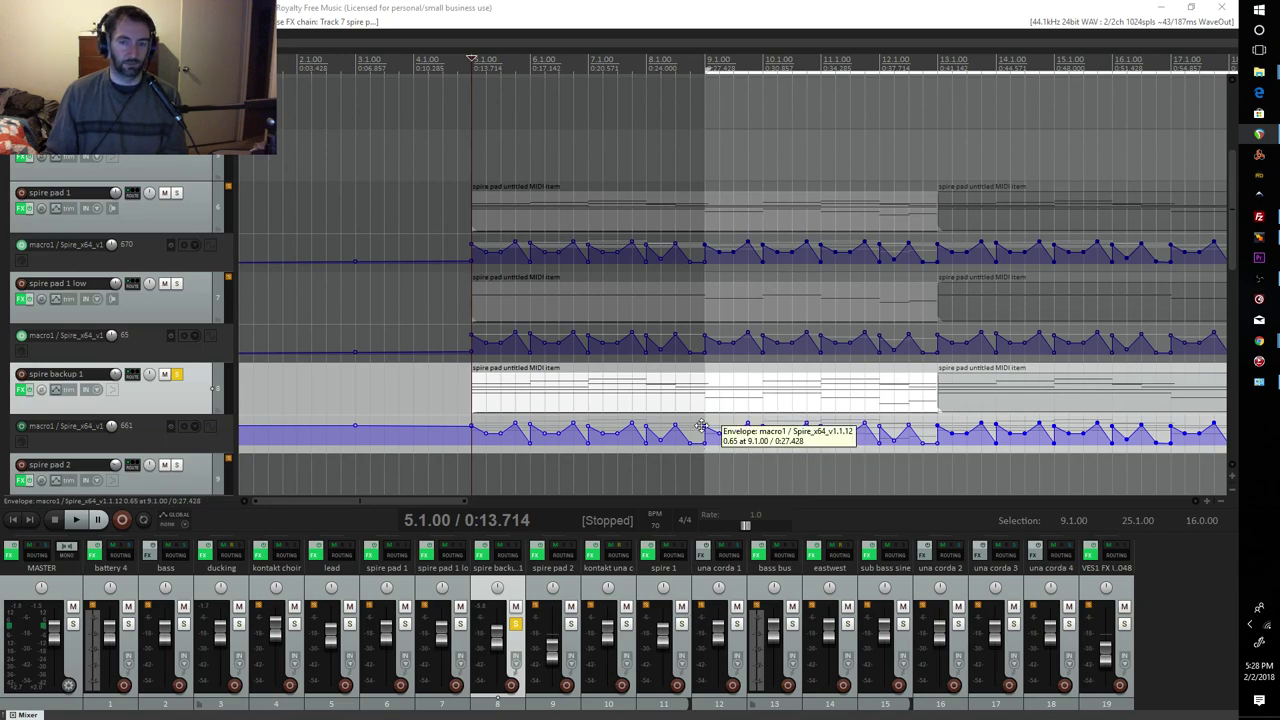
# Open spire backup 1's effects window and position it so the whole Spire synth is in view
pyautogui.press('f')
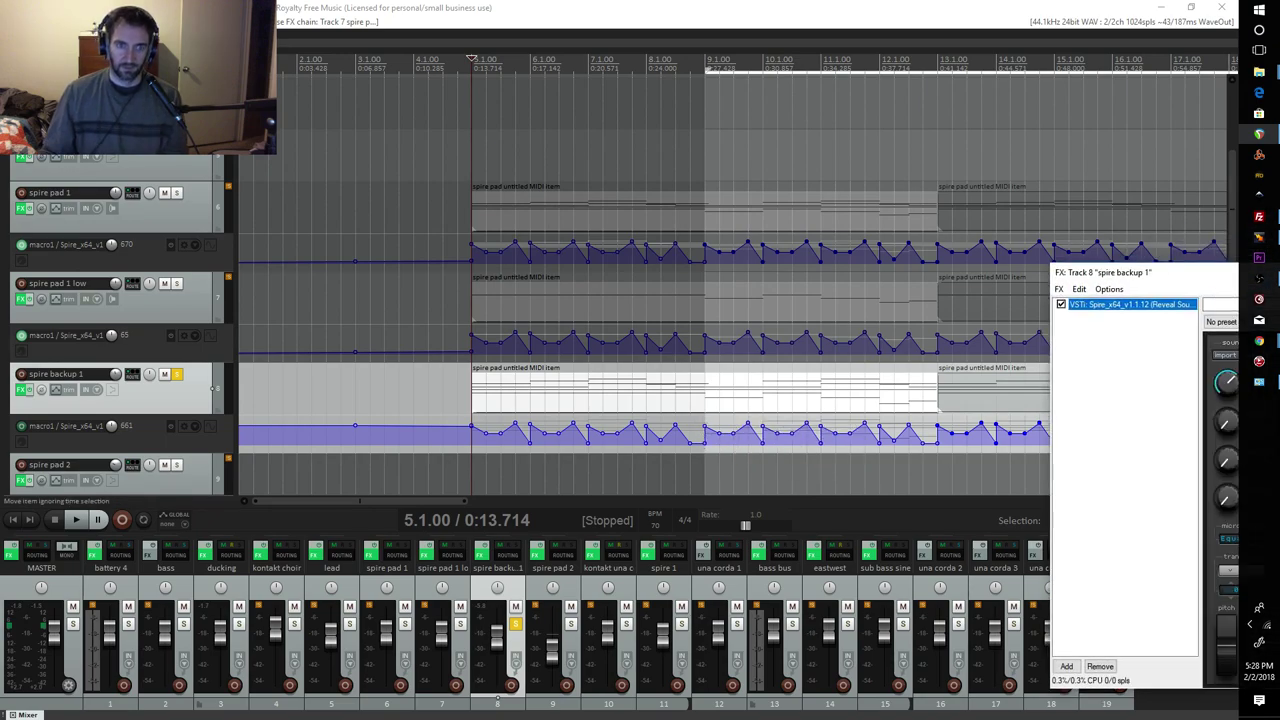
pyautogui.moveTo(1270, 210); pyautogui.dragTo(799, 134)
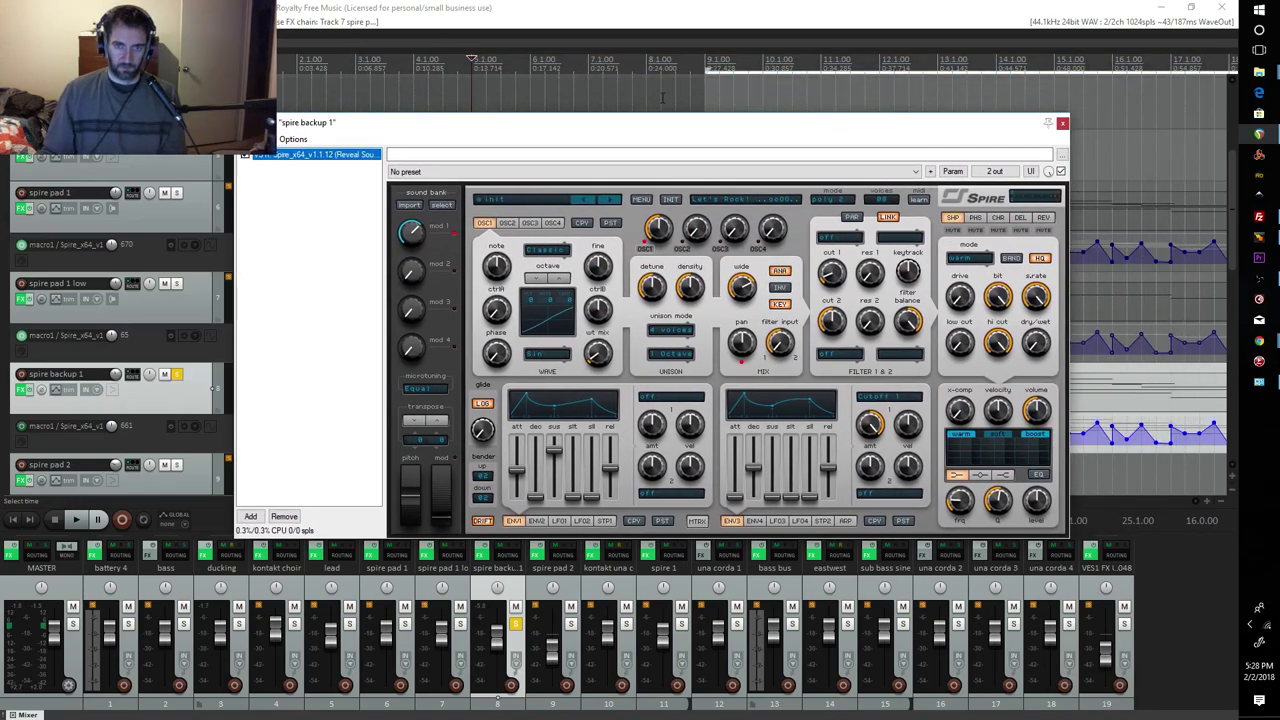
pyautogui.moveTo(646, 123); pyautogui.dragTo(557, 106)
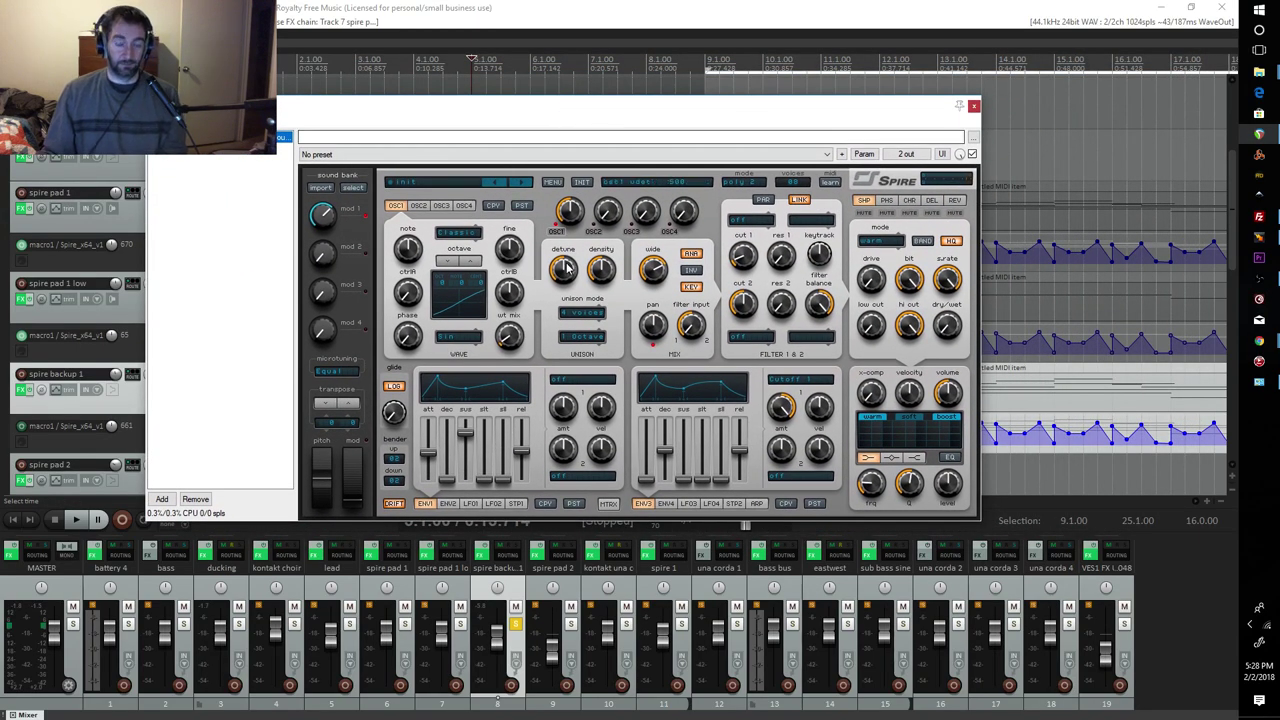
pyautogui.moveTo(370, 108); pyautogui.dragTo(413, 148)
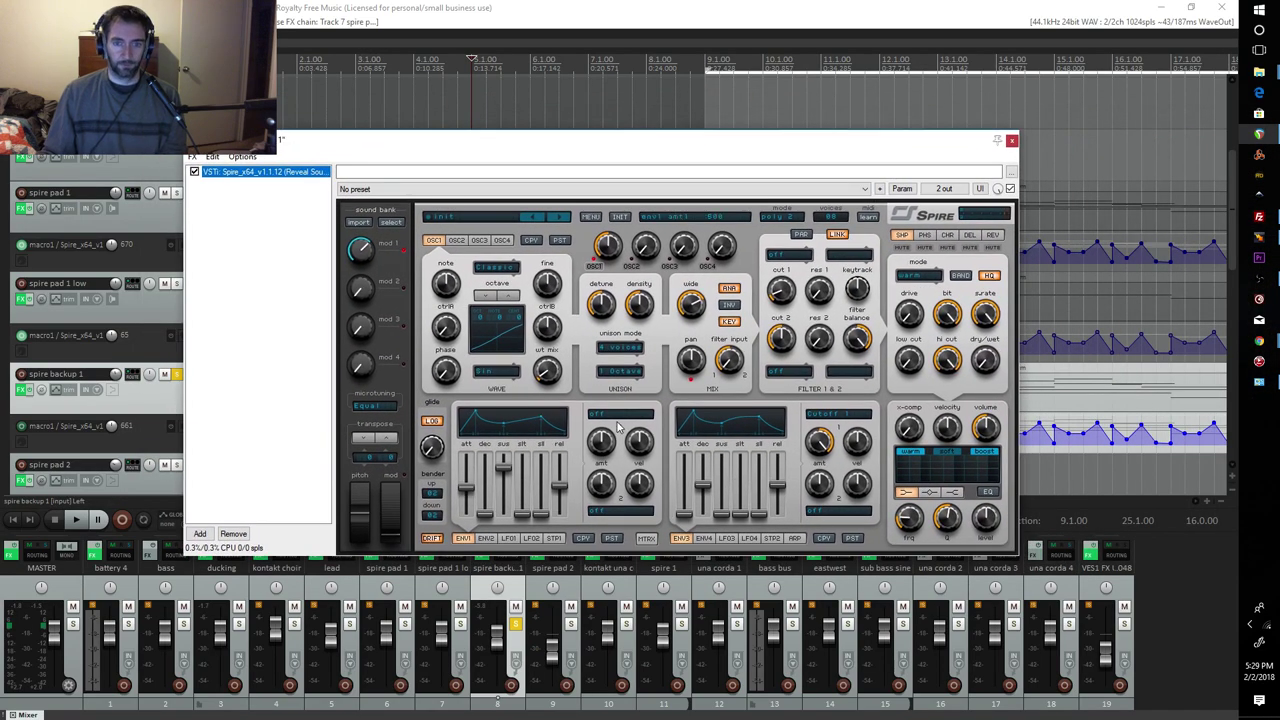
pyautogui.moveTo(631, 147); pyautogui.dragTo(625, 121)
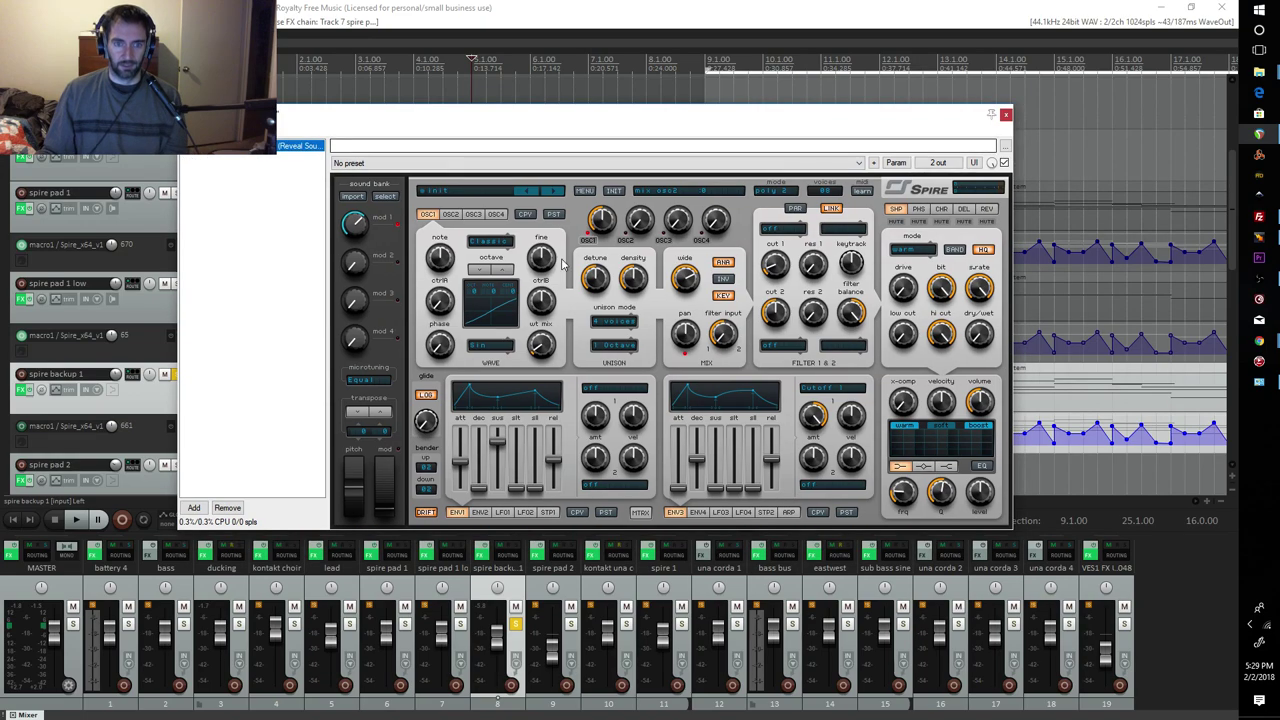
# View oscillator 2 in spire backup 1's Spire, return to oscillator 1 and check its wavetable mix setting
pyautogui.click(451, 216)
pyautogui.click(429, 215)
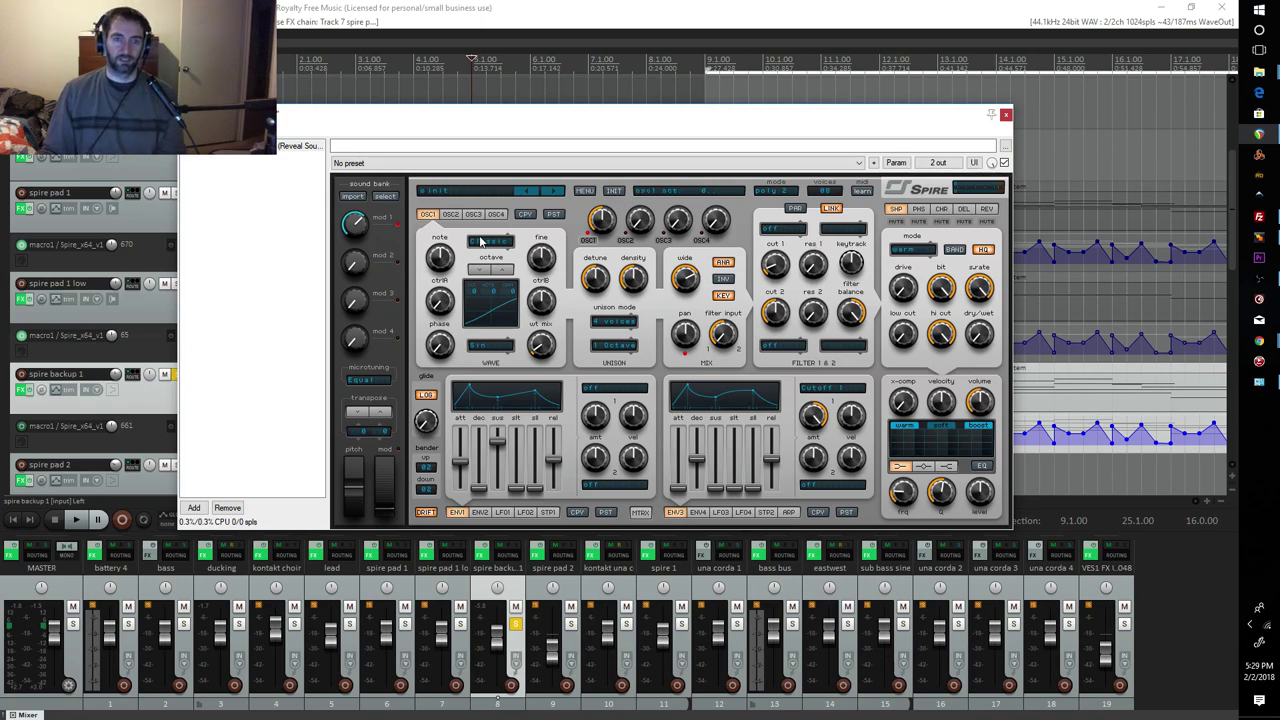
pyautogui.click(538, 347)
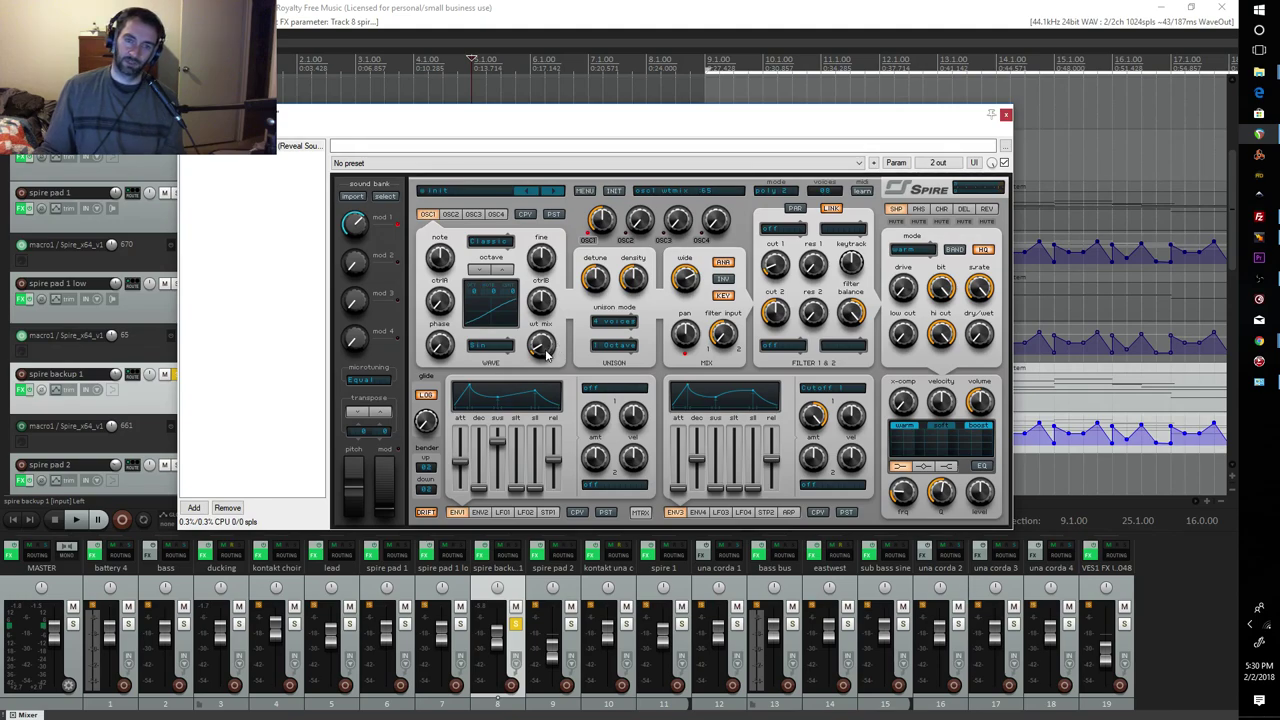
# Sweep oscillator 1's wavetable mix up to 1000, reset it to 0 and raise it slightly again
pyautogui.moveTo(545, 352); pyautogui.dragTo(537, 215)
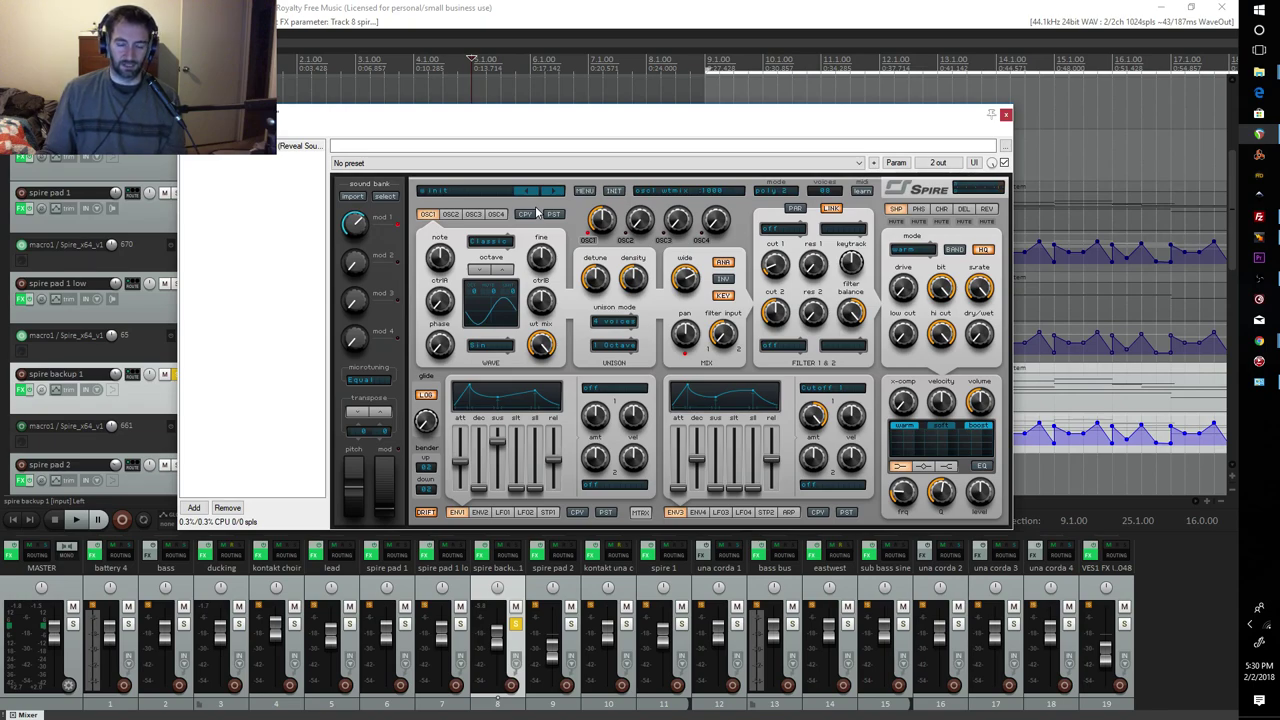
pyautogui.doubleClick(541, 344)
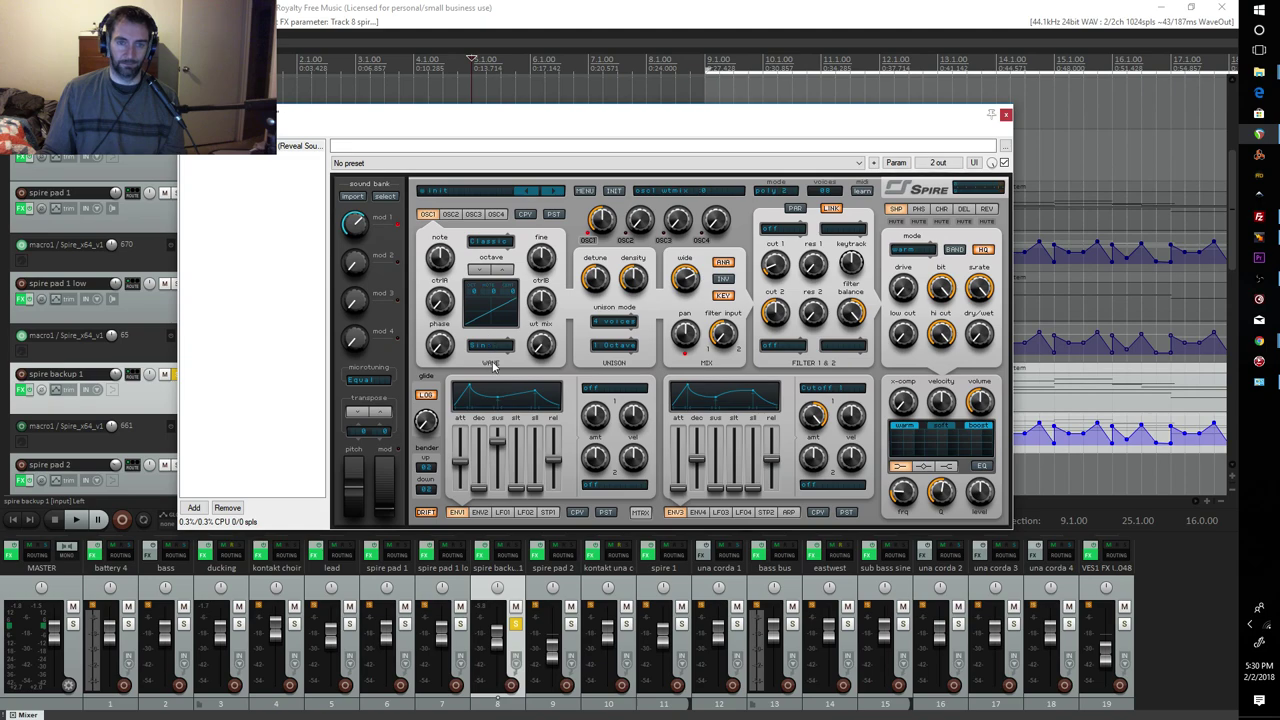
pyautogui.moveTo(540, 346); pyautogui.dragTo(521, 333)
# Browse oscillator 1's waveform types and wavetable list, keeping Classic and Sin
pyautogui.click(491, 242)
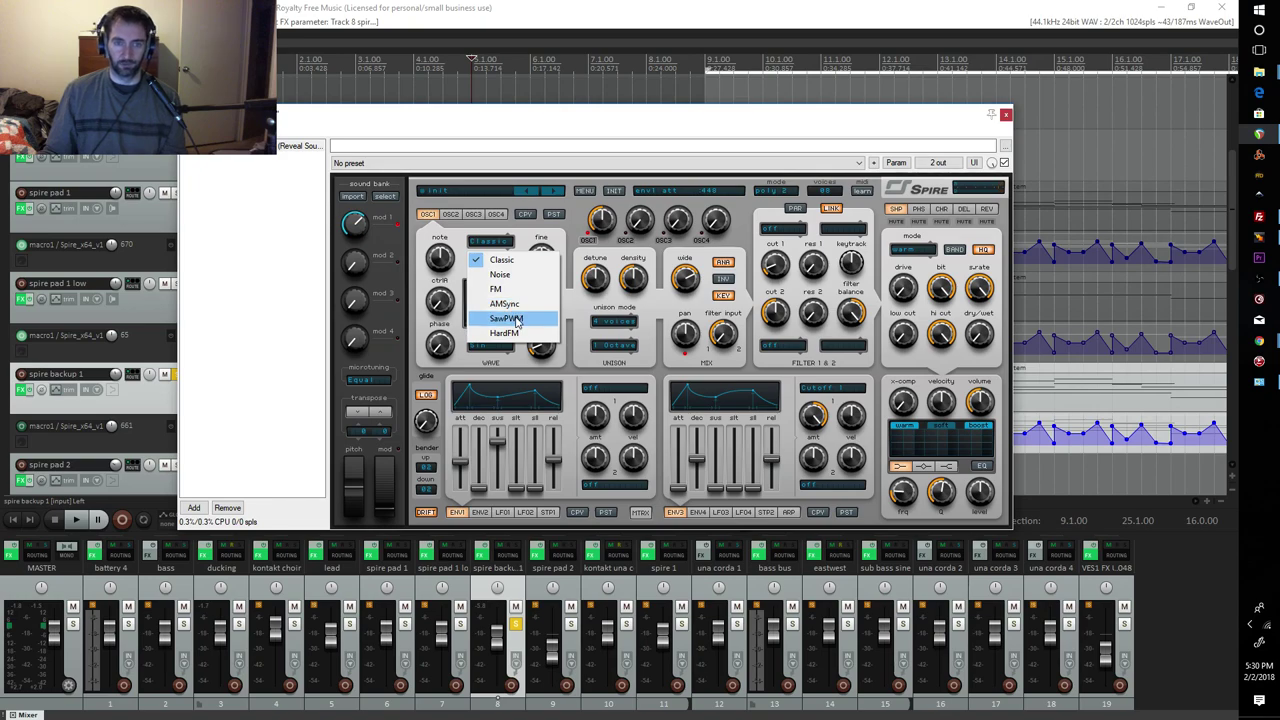
pyautogui.click(516, 320)
pyautogui.click(491, 348)
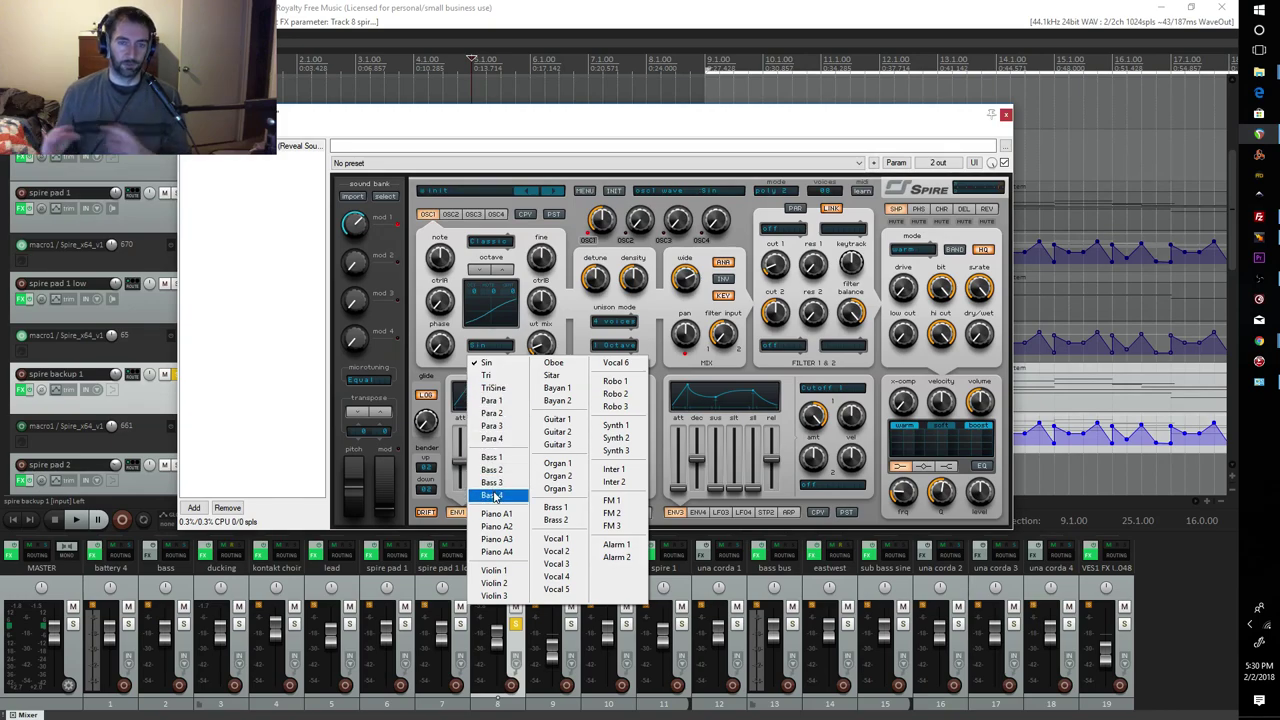
pyautogui.click(541, 128)
pyautogui.press('space')
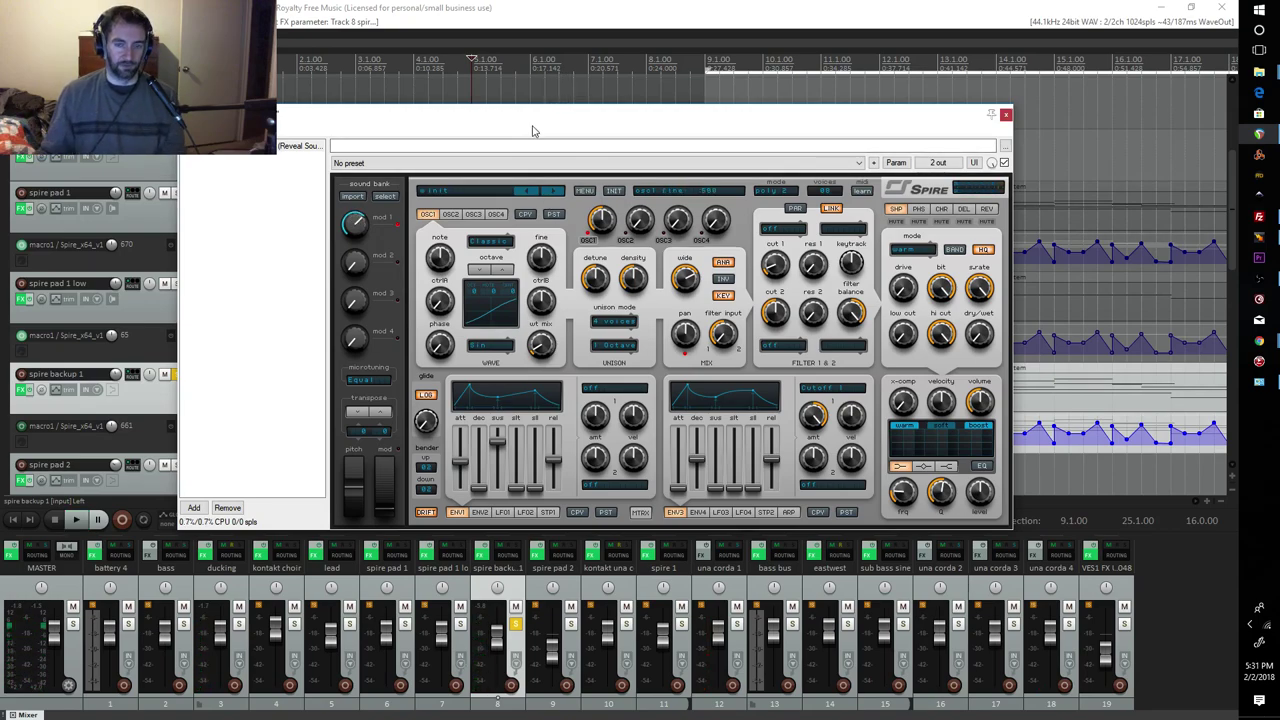
# View Spire's reverb settings and examine the modulation matrix amounts routing Mod1 to reverb dry/wet and oscillator 1 wavetable mix
pyautogui.click(986, 209)
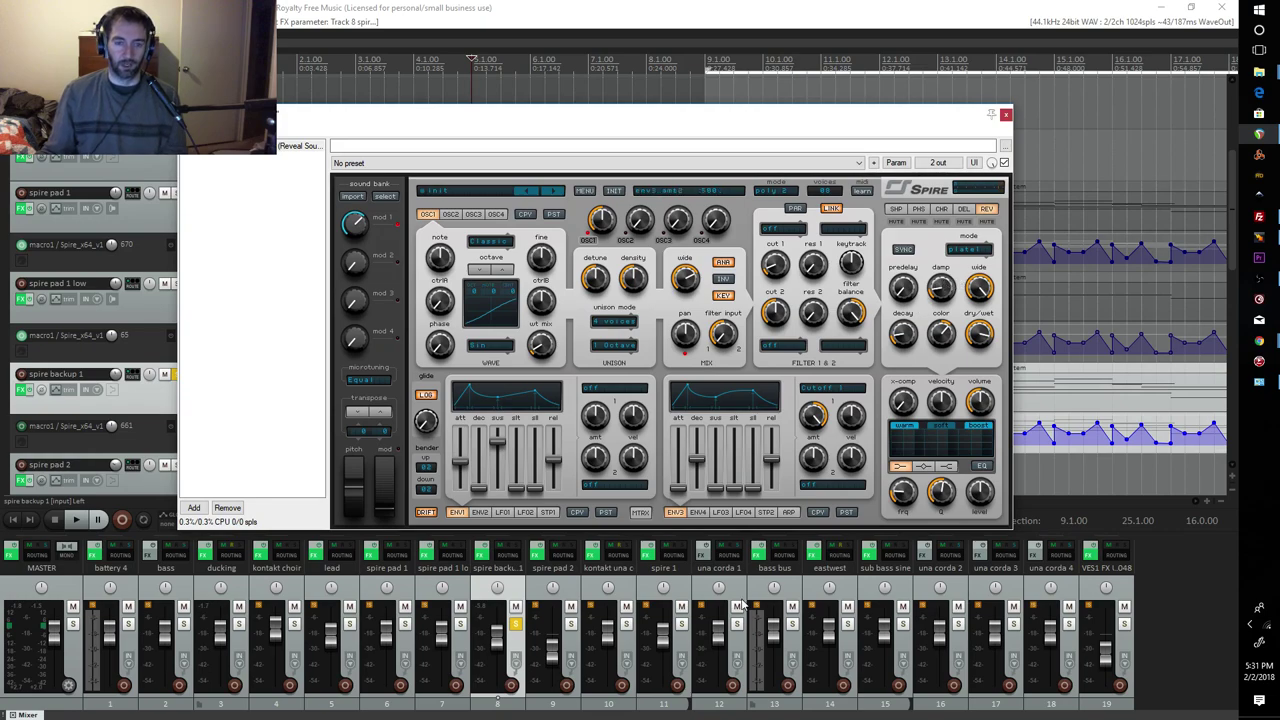
pyautogui.click(640, 512)
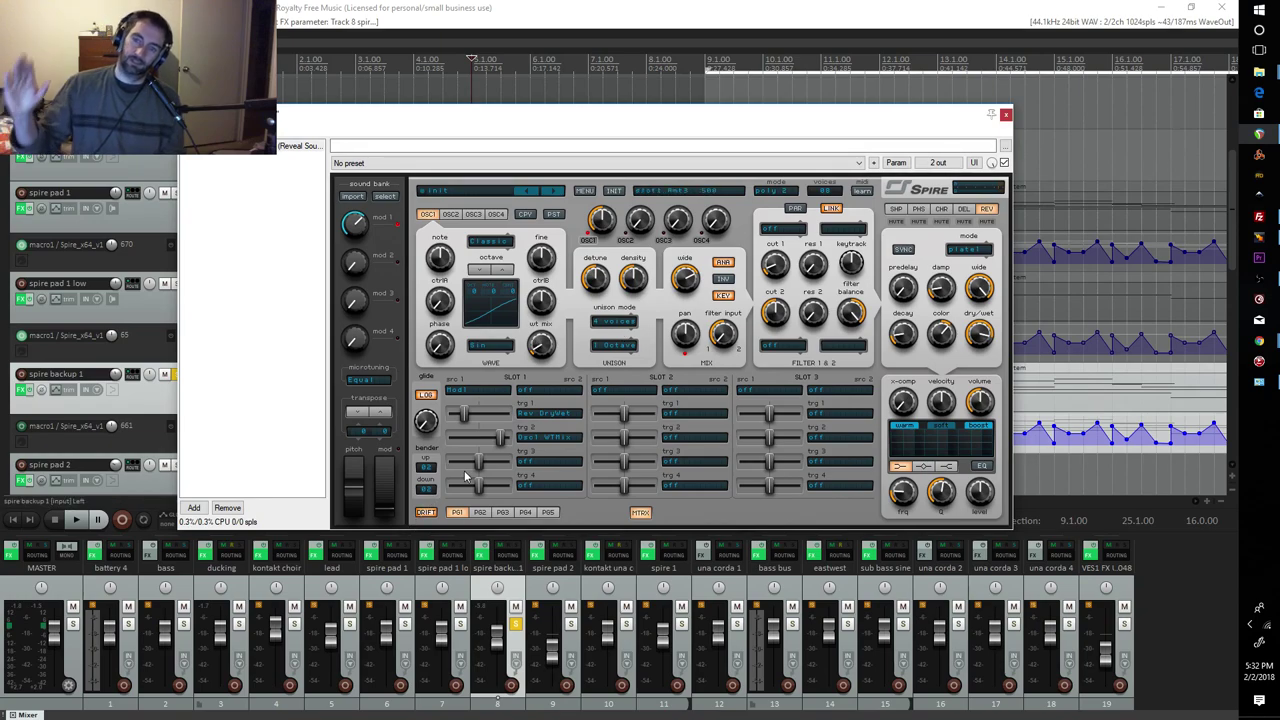
pyautogui.moveTo(492, 440); pyautogui.dragTo(500, 447)
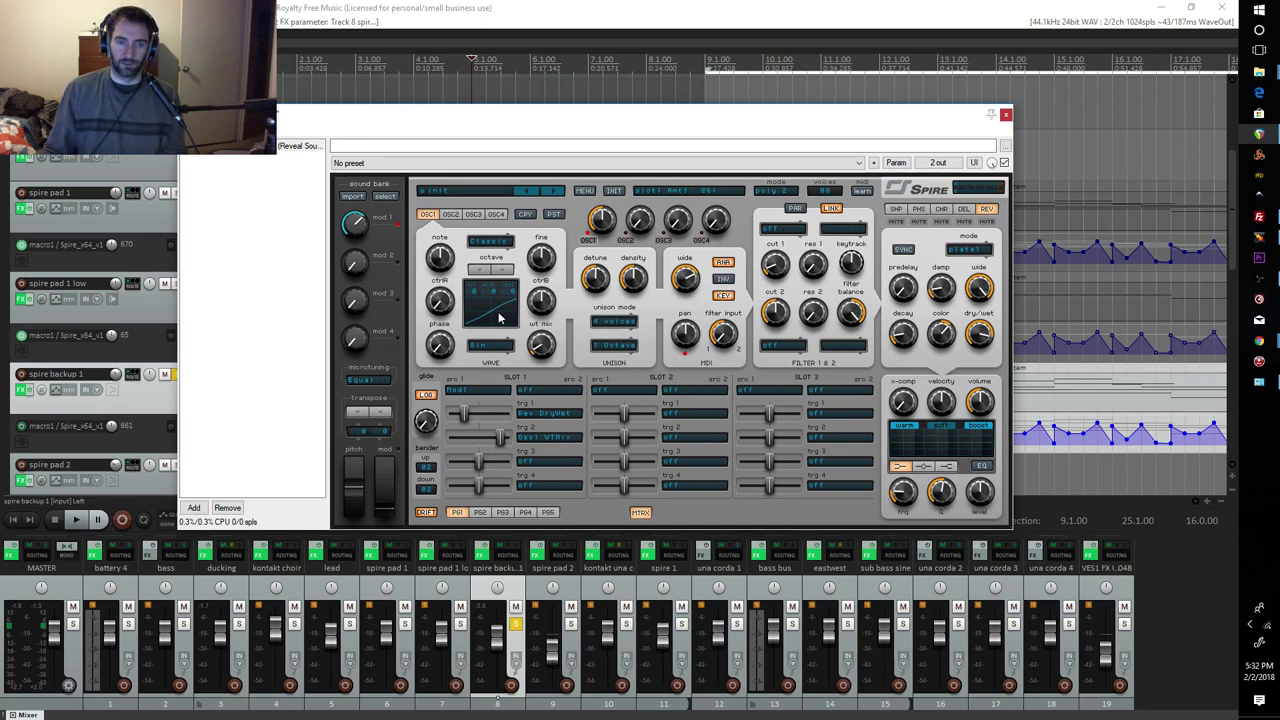
pyautogui.moveTo(500, 447); pyautogui.dragTo(494, 445)
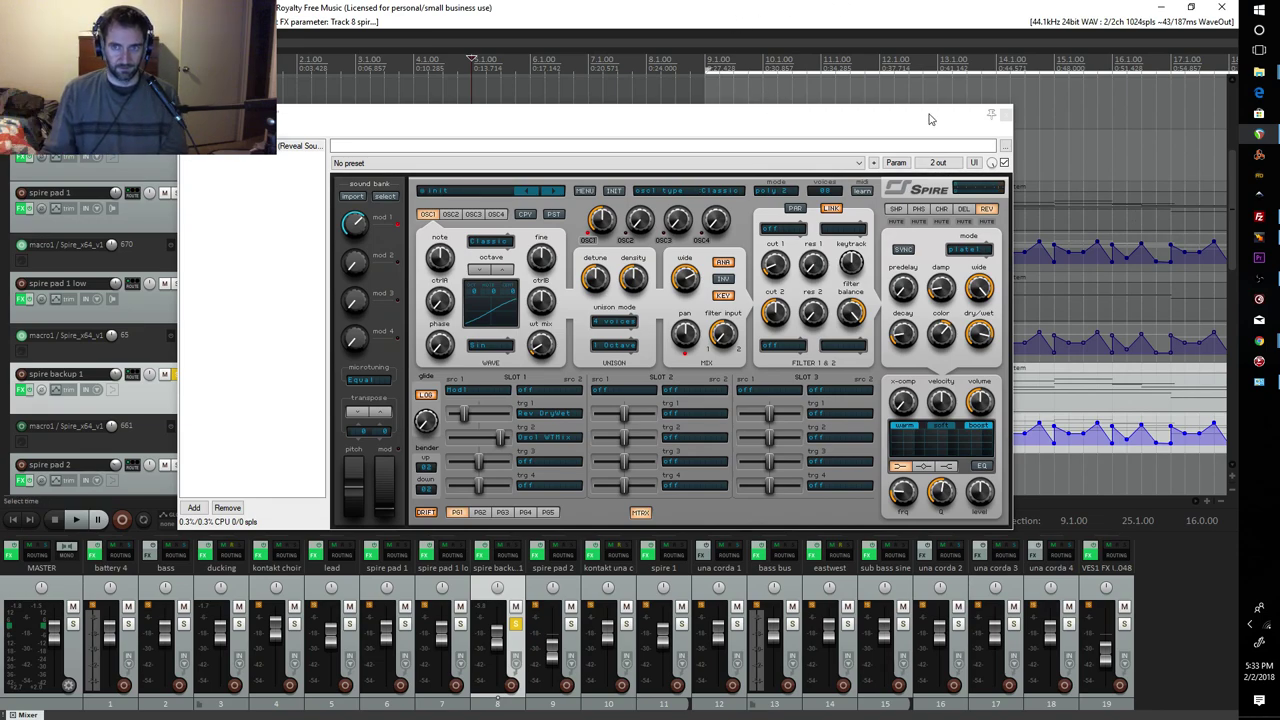
# Play spire backup 1 from 5.1.00 with its Spire in view, stop, and raise oscillator 1's wavetable mix slightly
pyautogui.press('space')
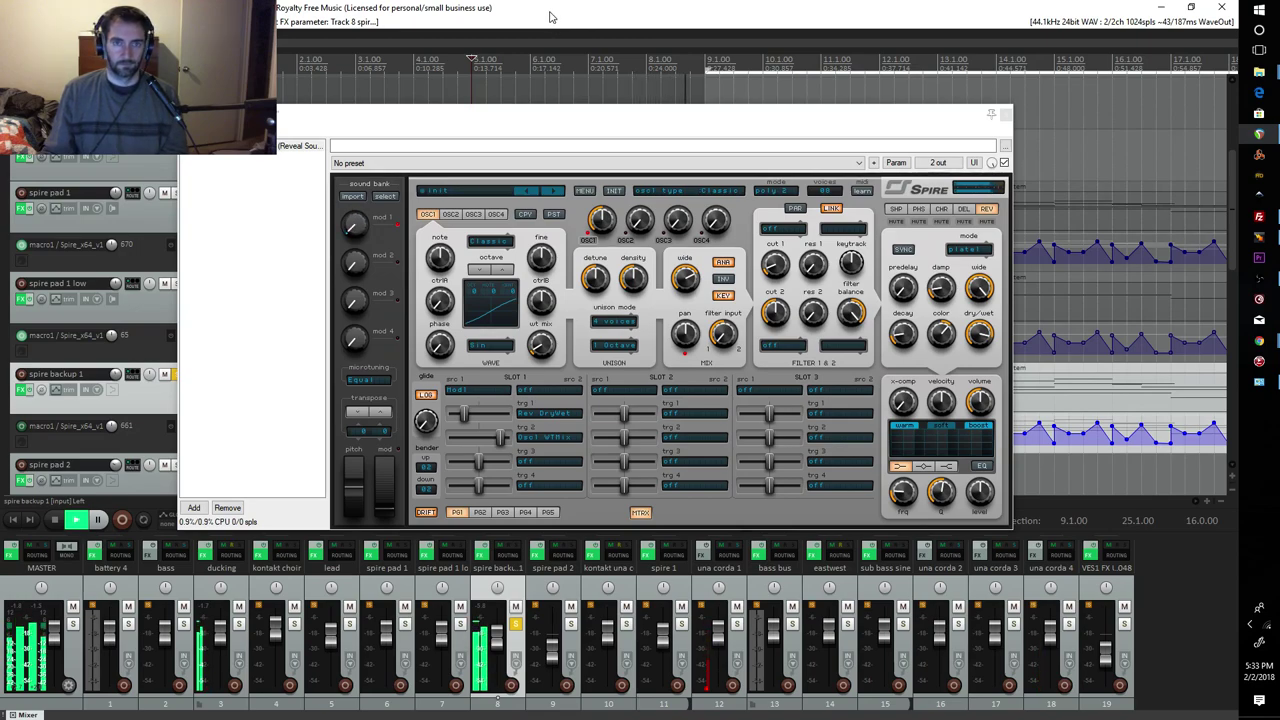
pyautogui.press('space')
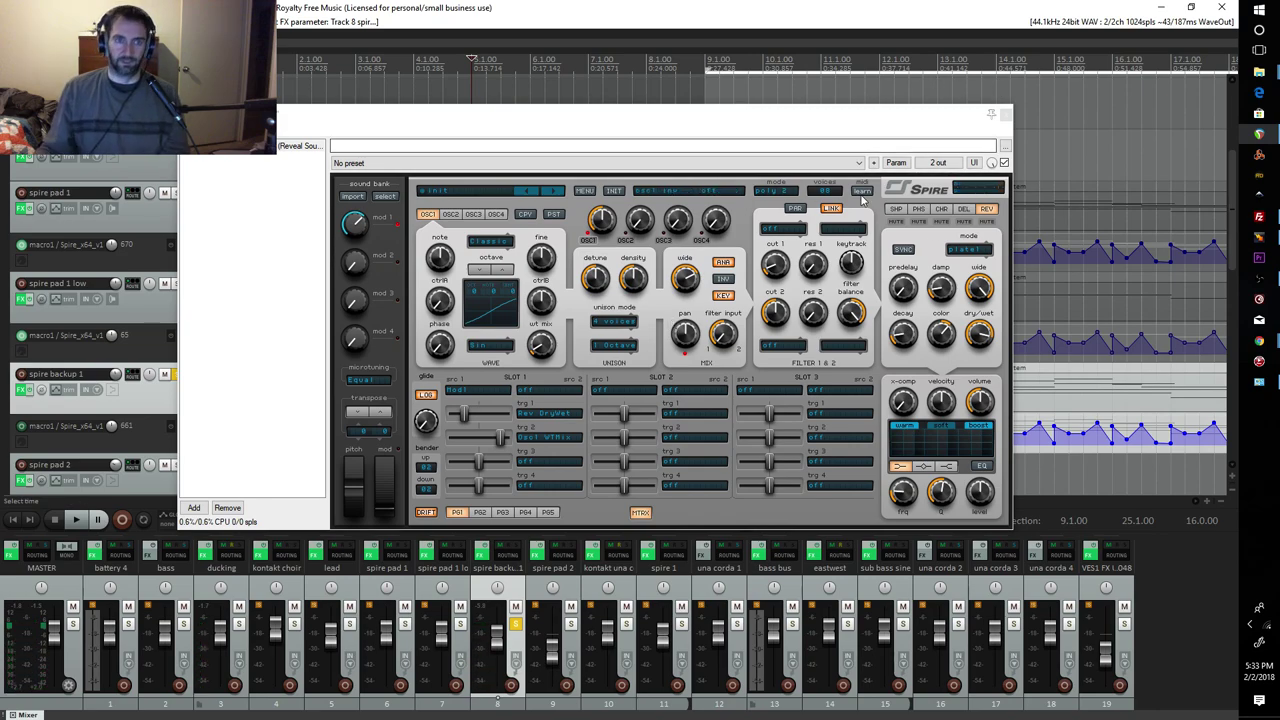
pyautogui.moveTo(358, 224)
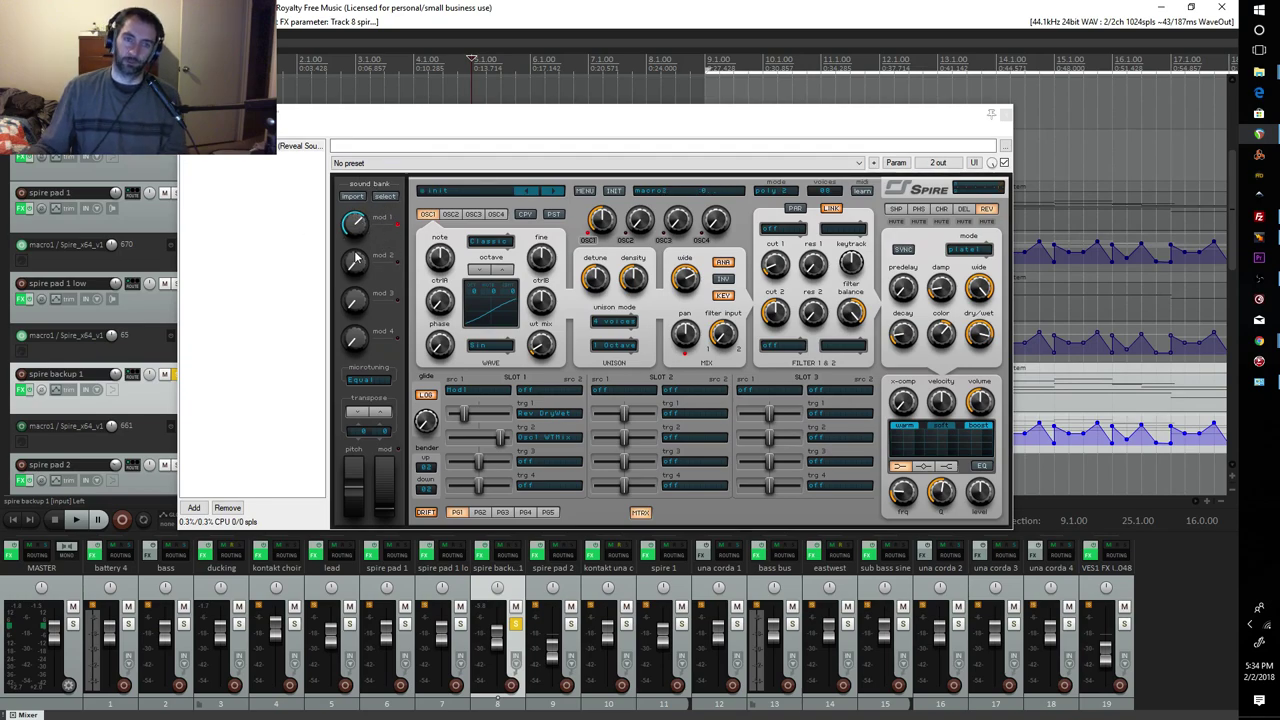
pyautogui.click(538, 356)
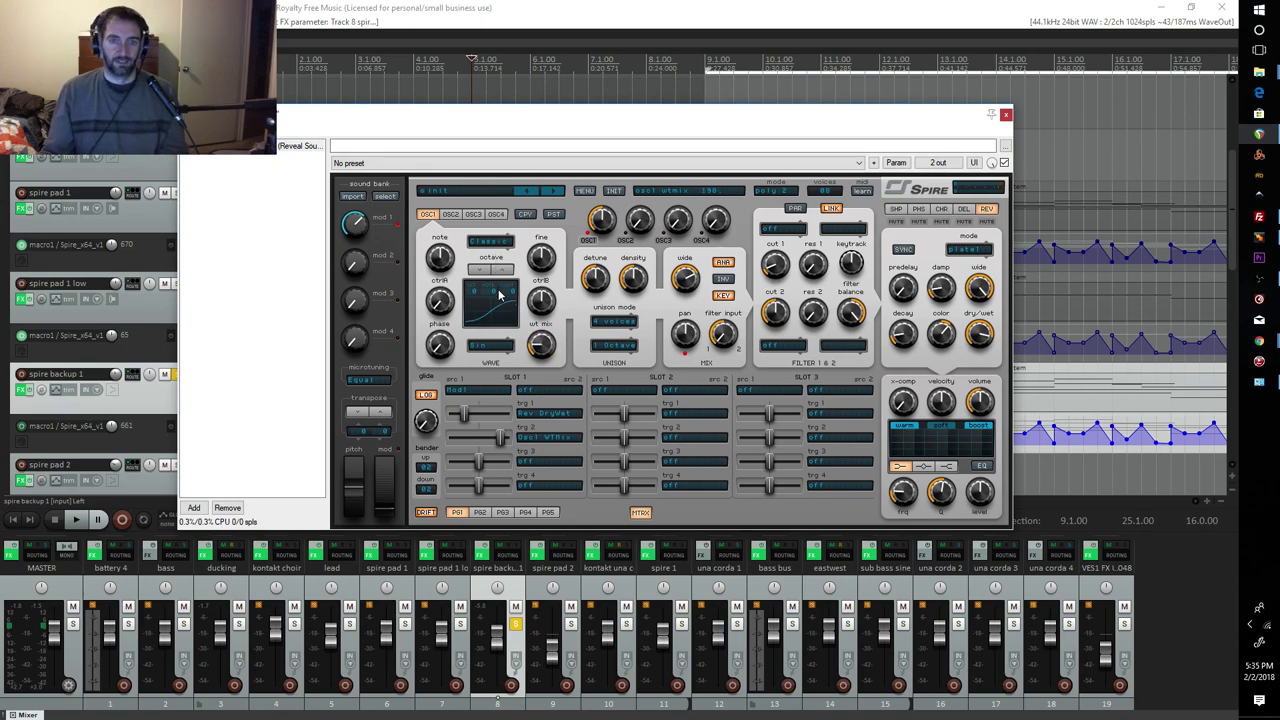
# Solo spire pad 1 low and spire pad 1 alongside spire backup 1 and play the three layers from 5.1.00
pyautogui.click(1006, 117)
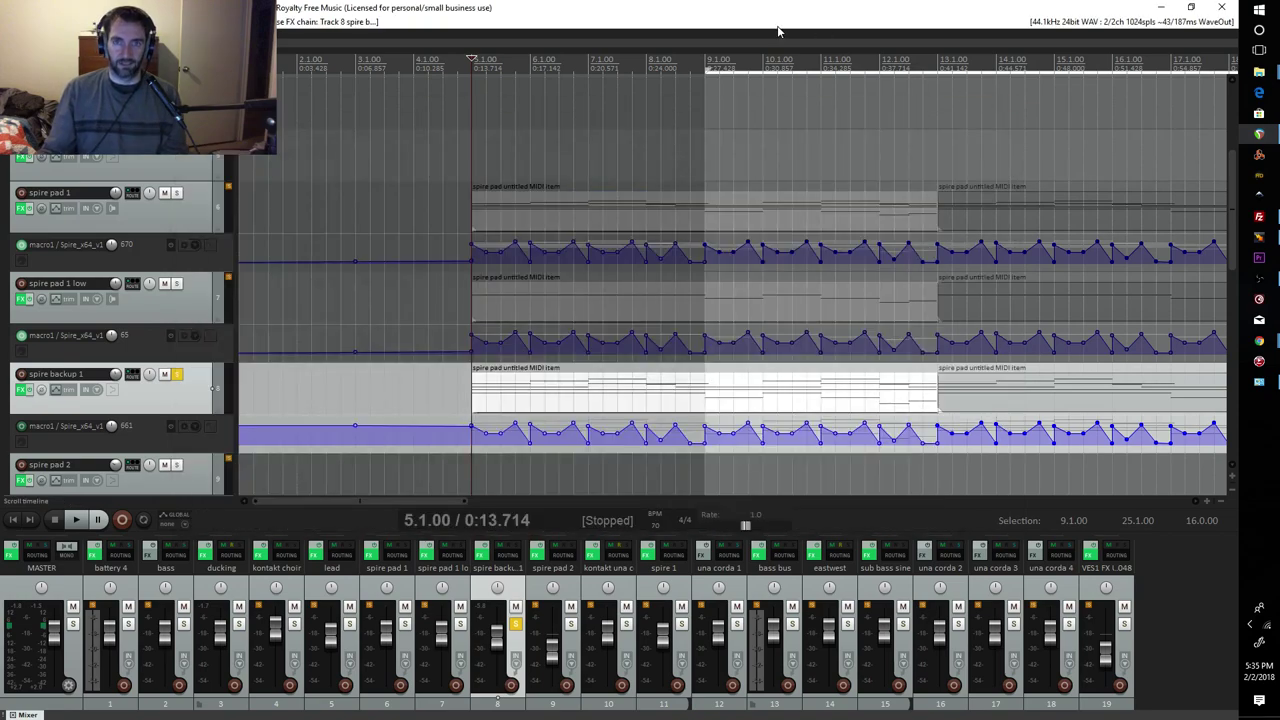
pyautogui.click(177, 284)
pyautogui.click(177, 192)
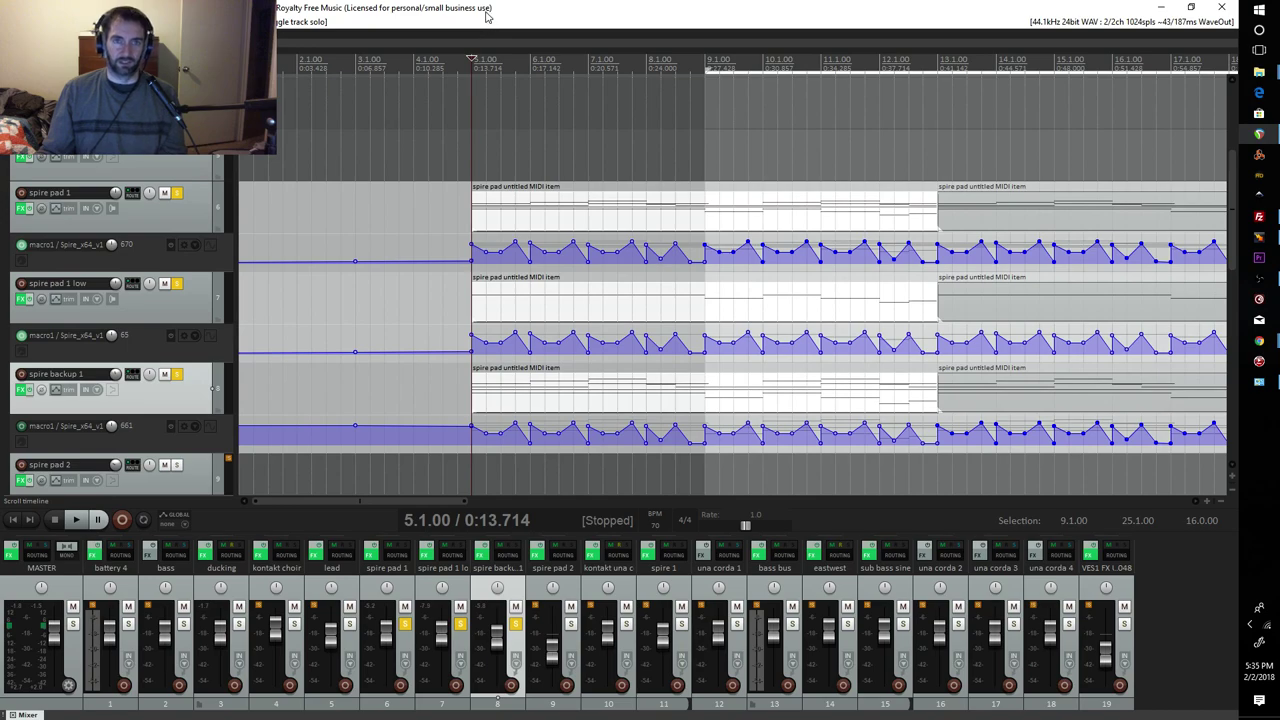
pyautogui.press('space')
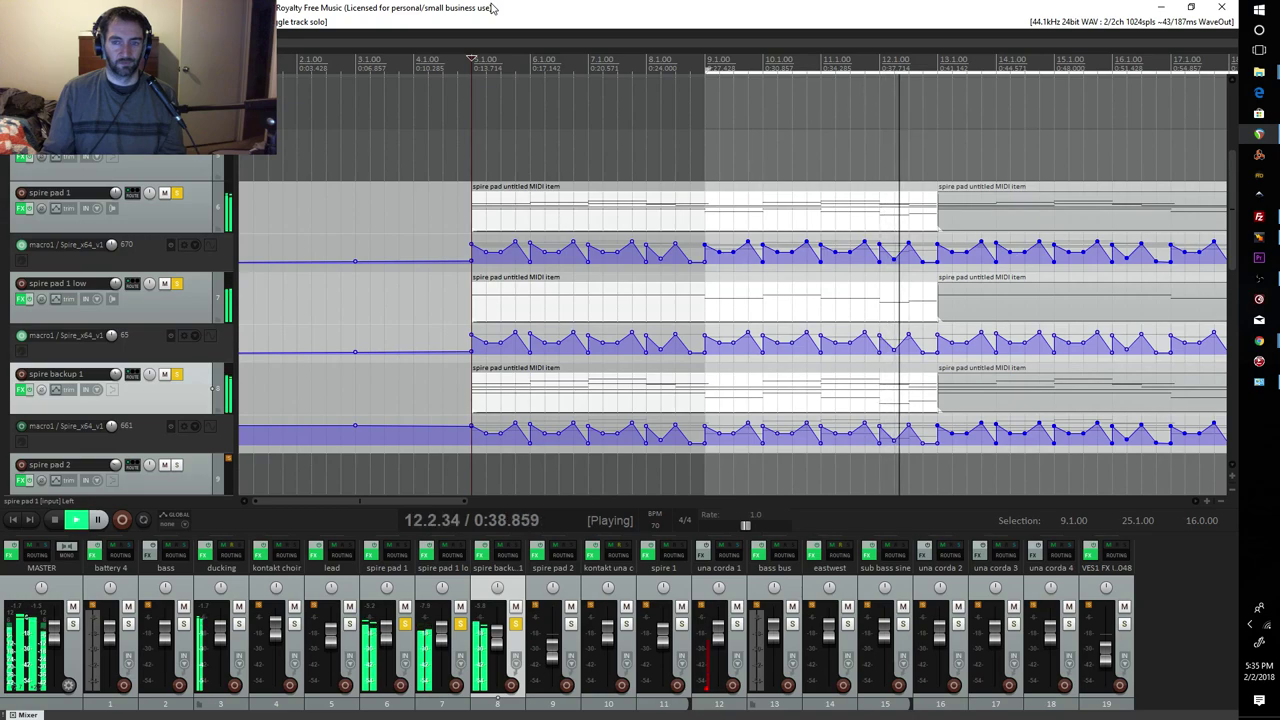
pyautogui.press('space')
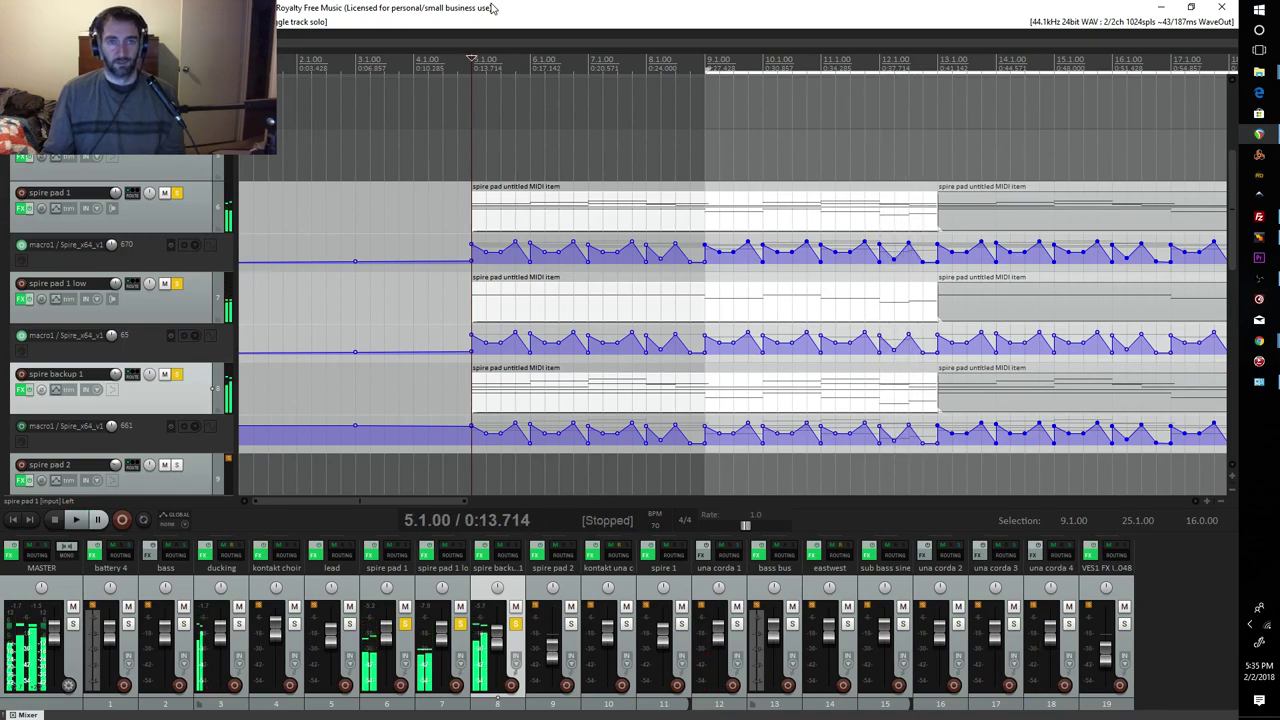